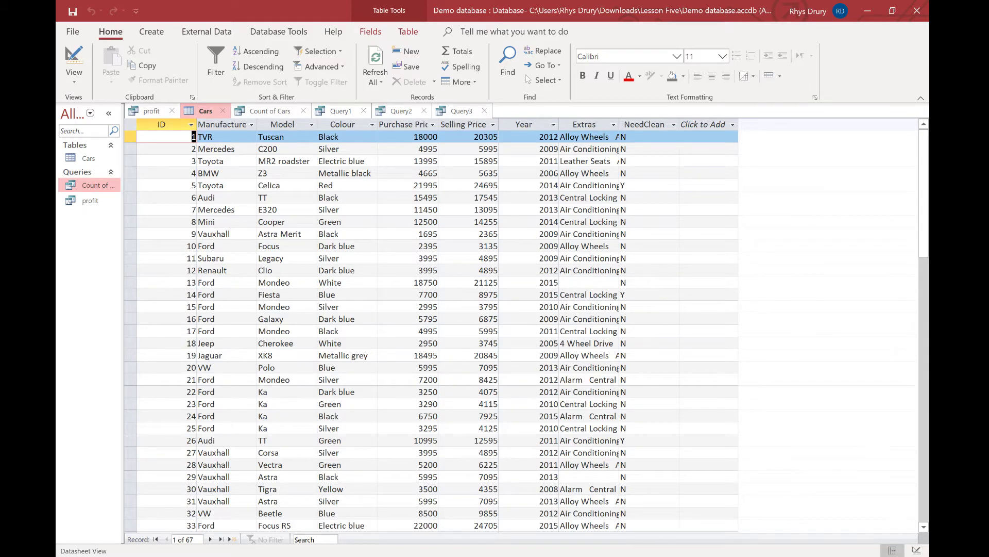
Bring up the Create tab's tools over the open Cars table
click(151, 32)
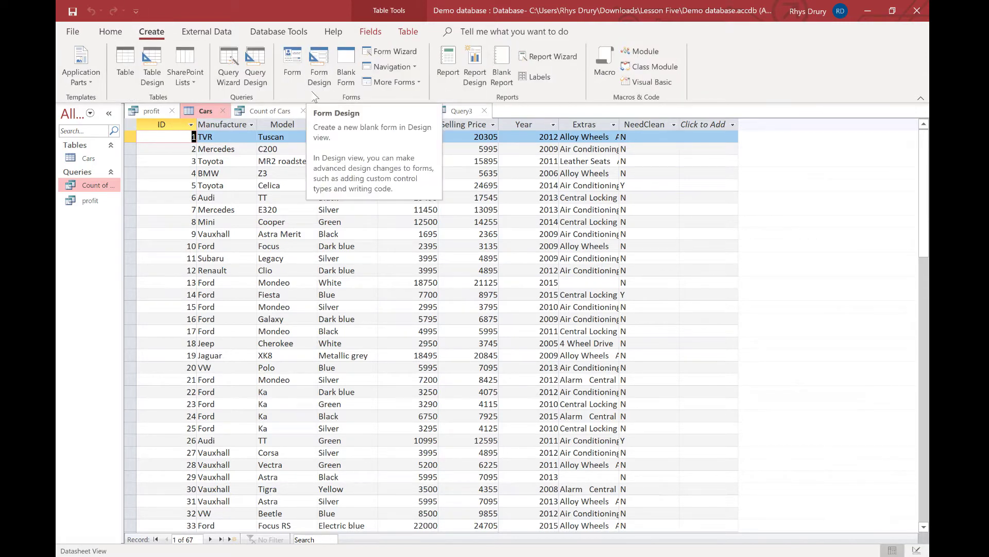
In the Form Wizard, add Manufacturer, Model, Colour, Purchase Price, Selling Price, Year, NeedClean and Extras
click(395, 48)
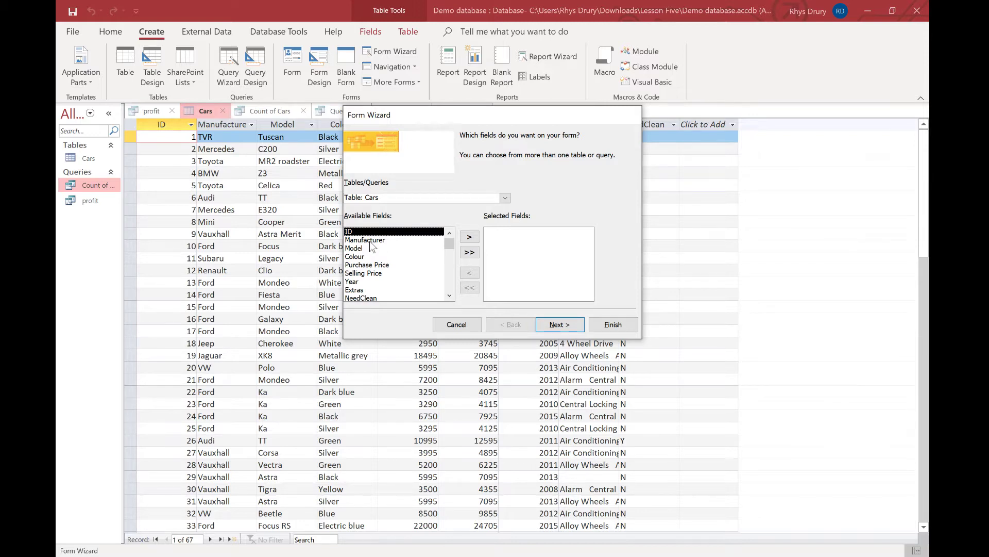
double_click(371, 240)
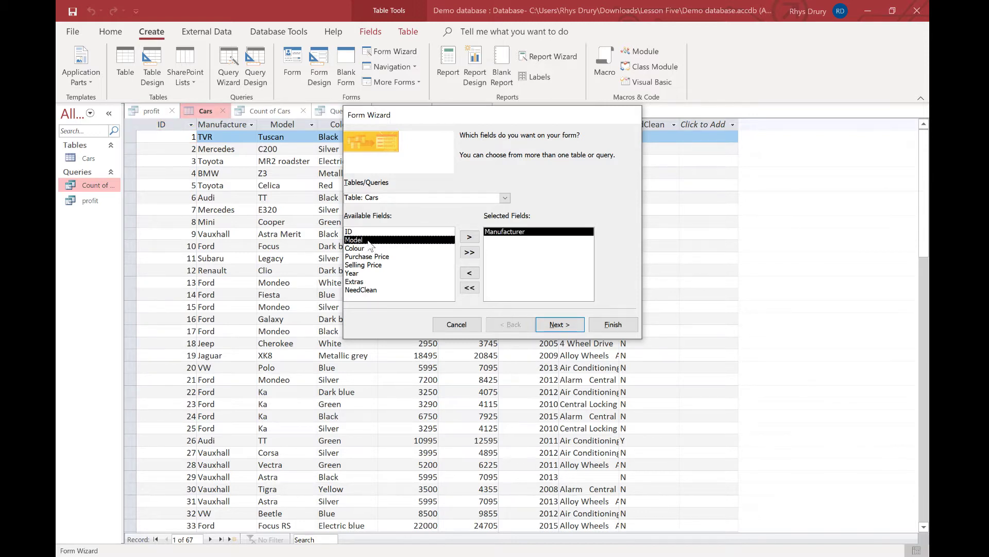
double_click(370, 240)
double_click(371, 240)
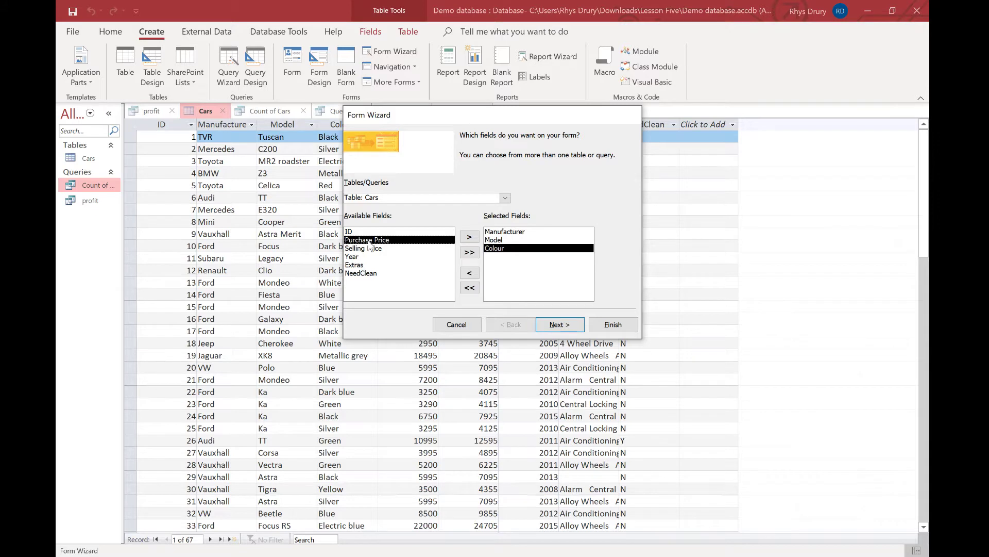
double_click(370, 241)
double_click(370, 240)
double_click(369, 240)
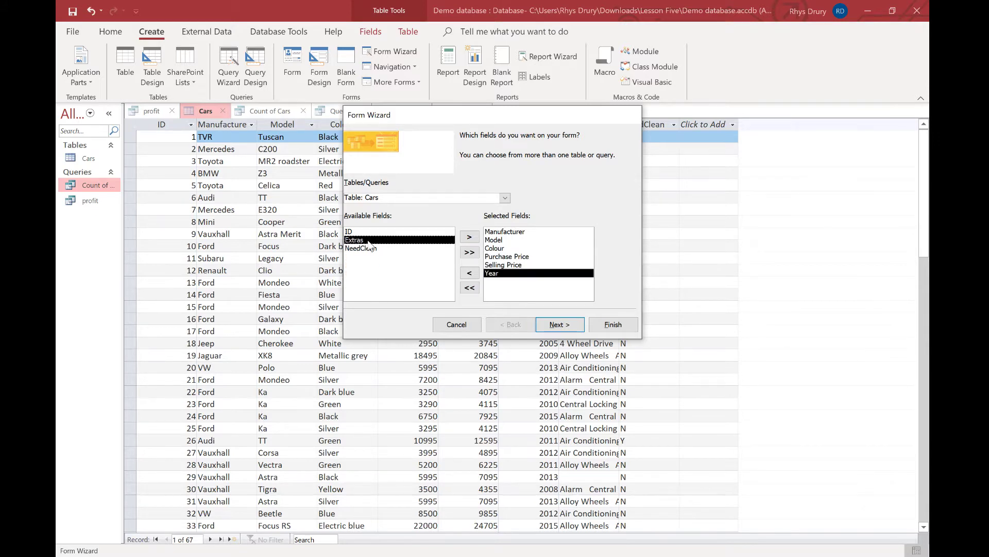
double_click(375, 248)
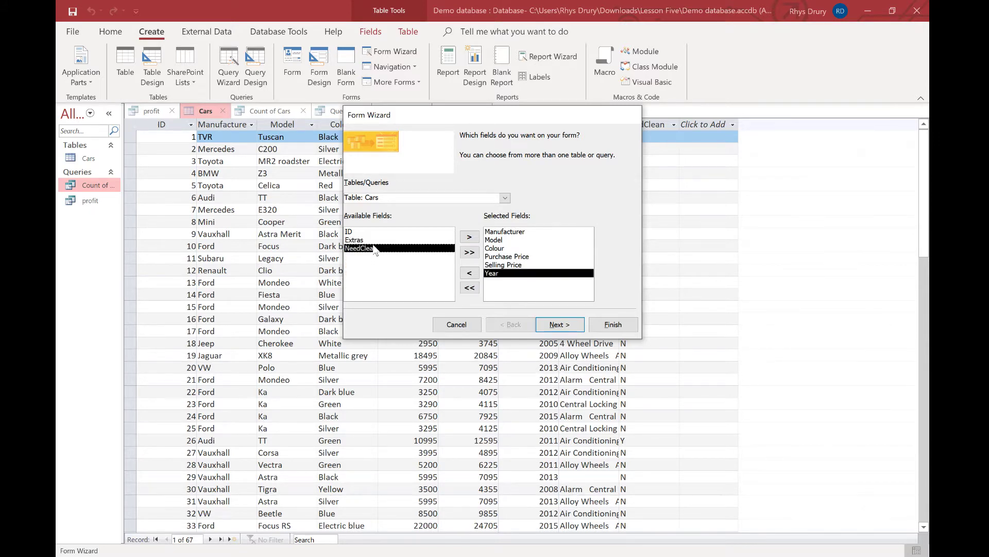
double_click(378, 244)
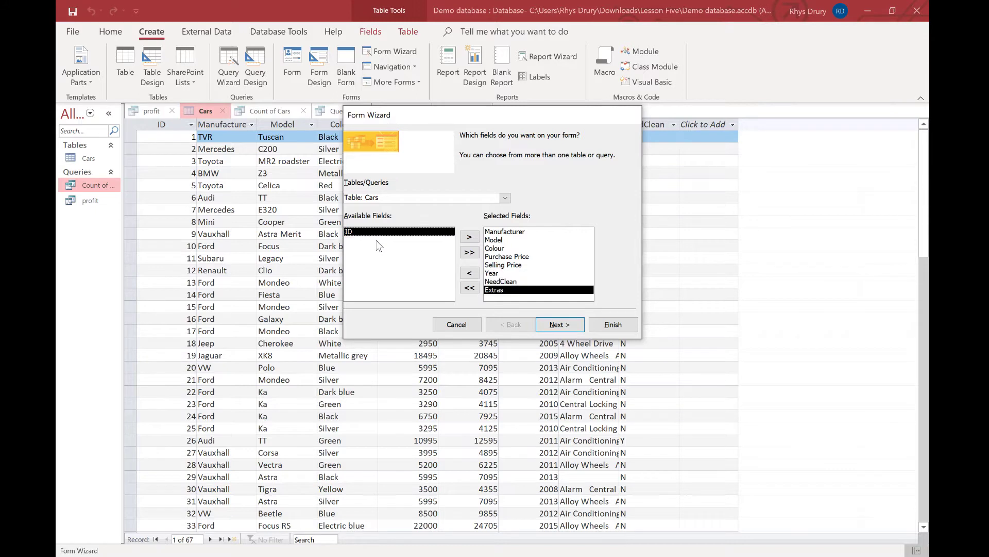
click(563, 328)
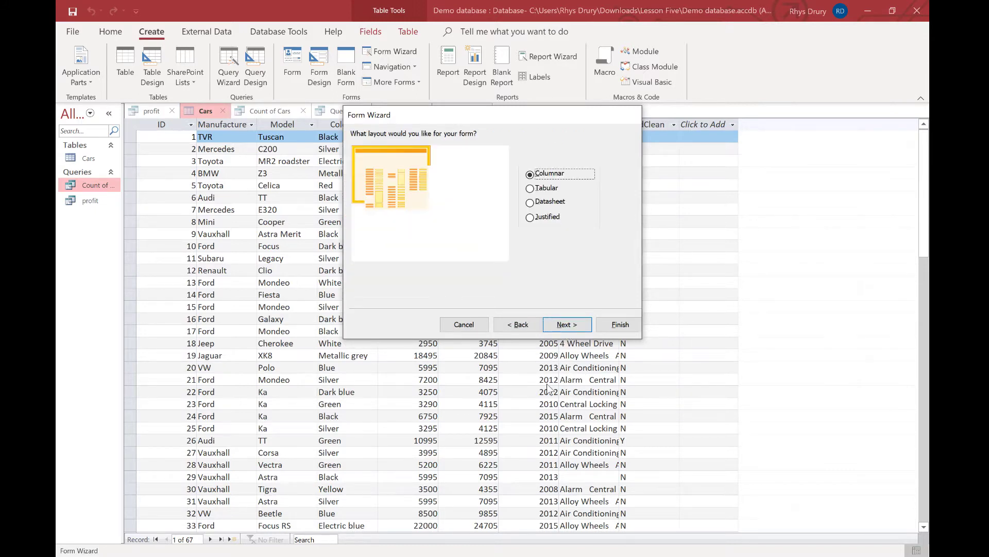
Compare the Tabular, Datasheet and Justified layouts, then settle on Columnar for the form
click(544, 191)
click(542, 204)
click(544, 218)
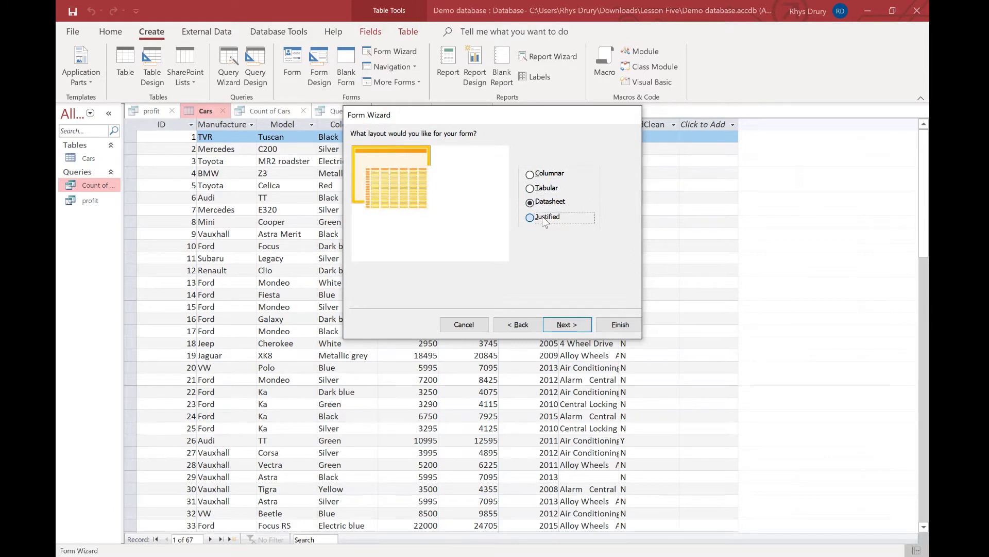
click(541, 175)
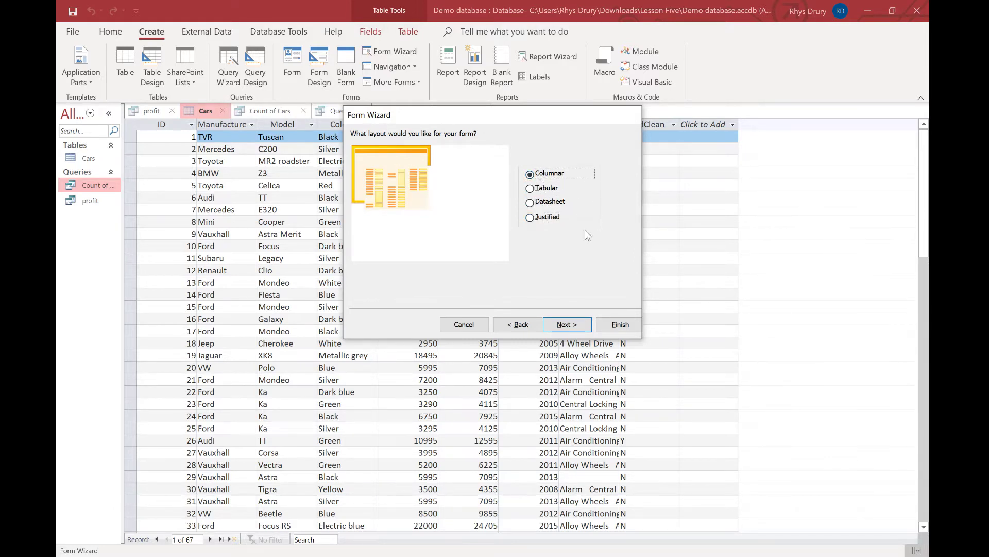
click(556, 327)
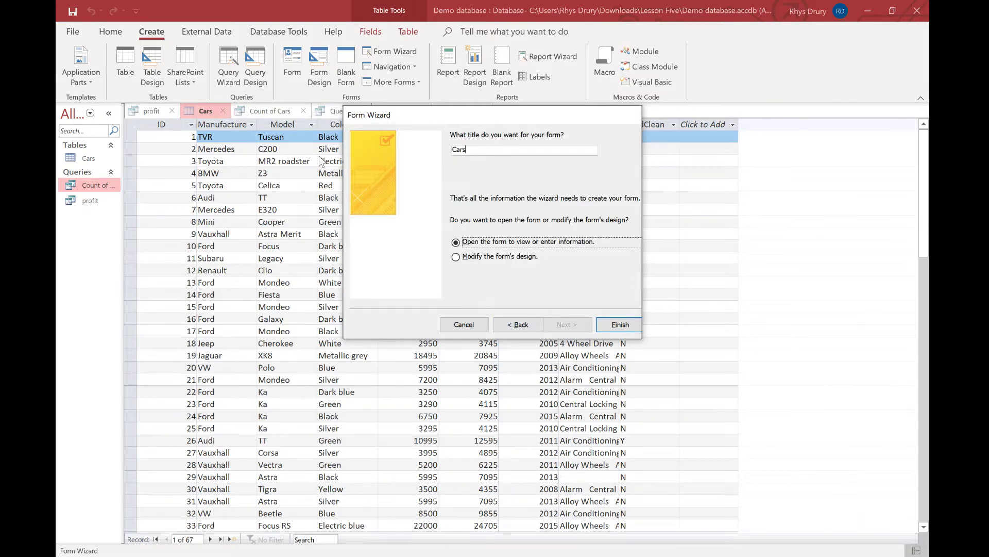
Title the form 'Cars Input Form' and finish it, opening in Design view
text(I)
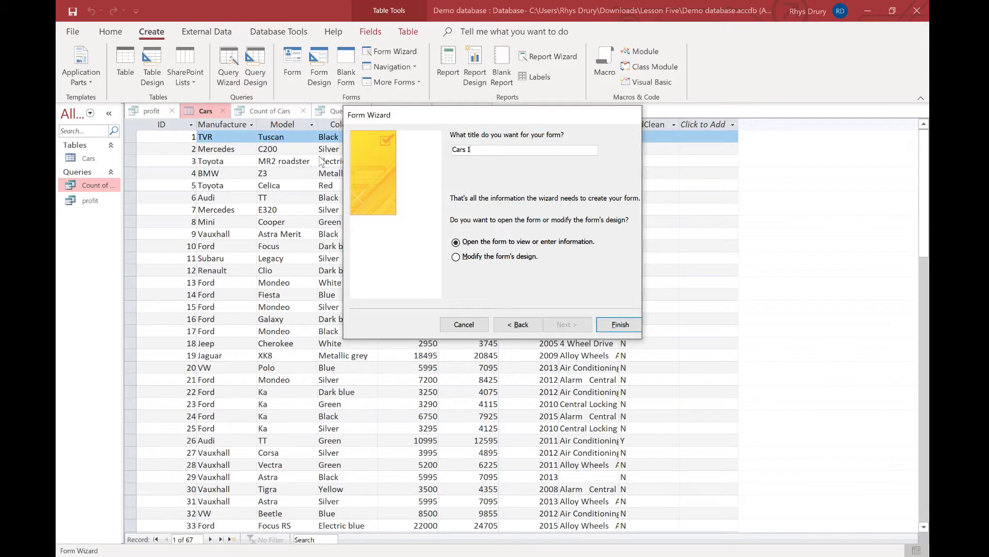
text(nput Form)
click(523, 260)
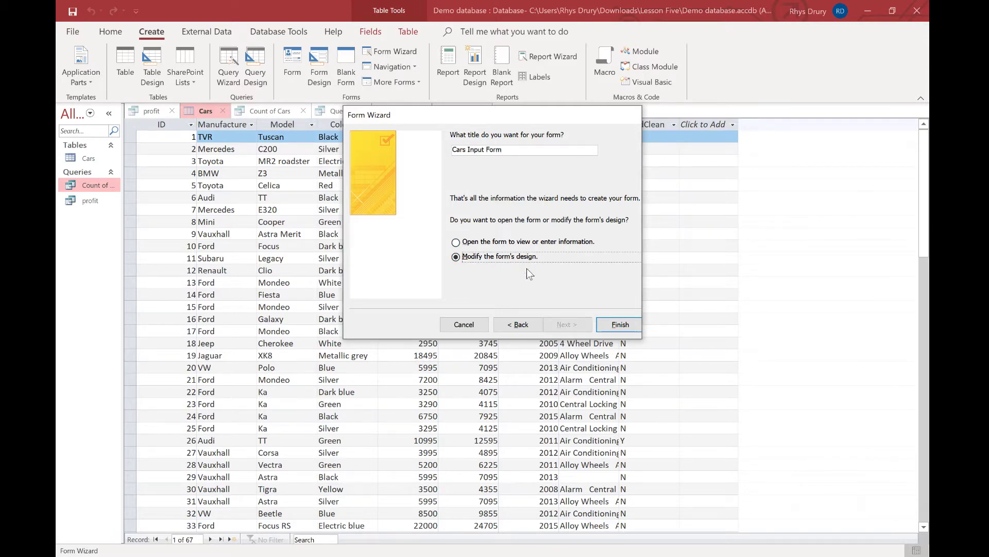
click(617, 324)
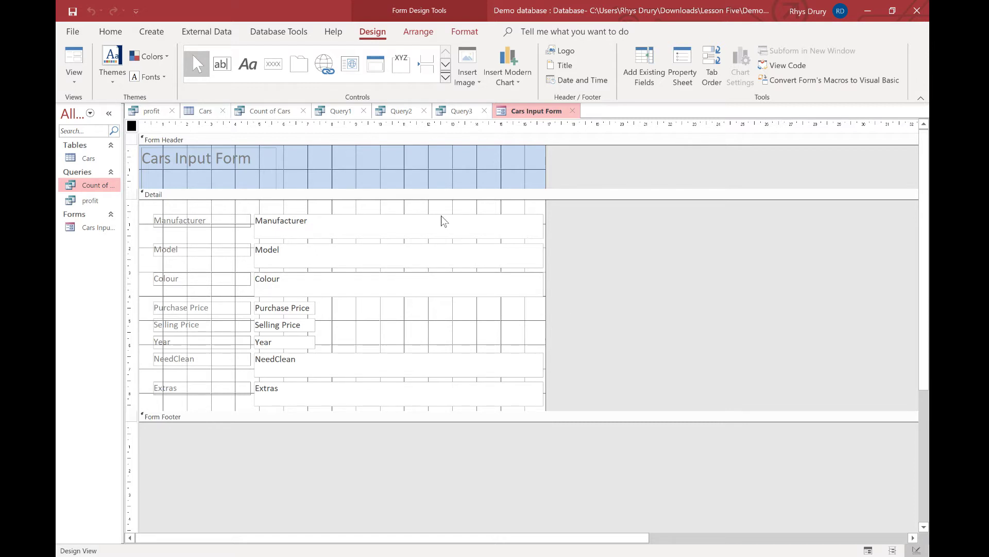
Fill the Form Header band with a red theme colour
click(446, 187)
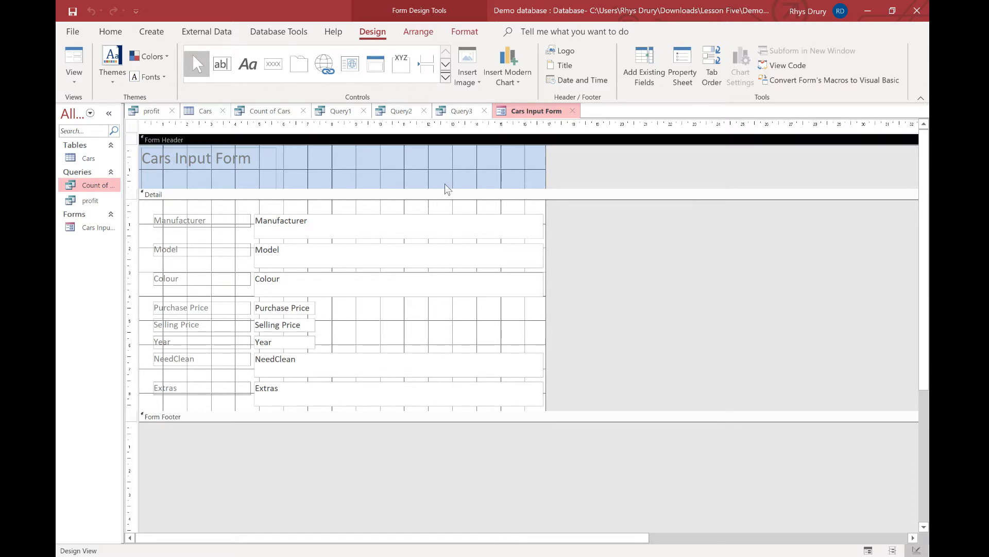
click(118, 36)
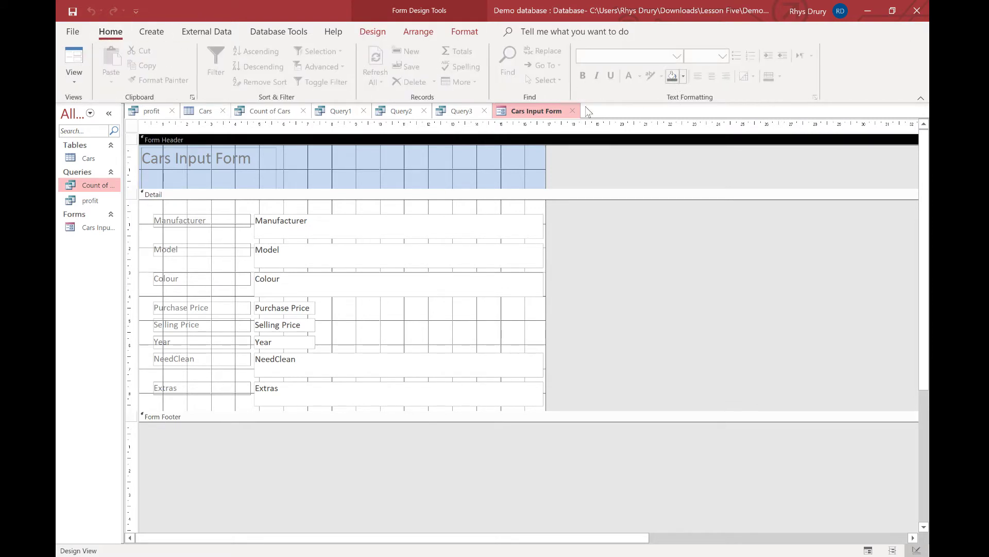
click(683, 77)
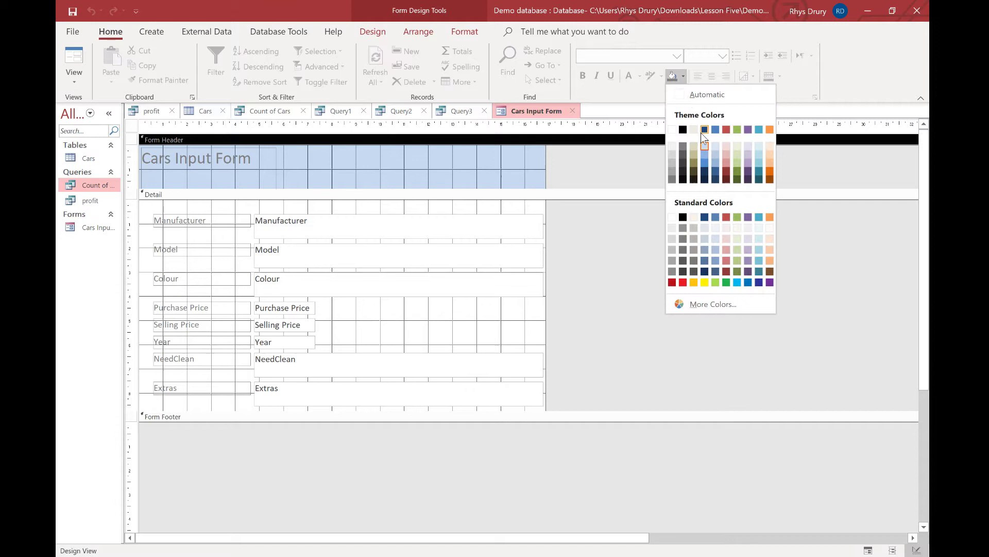
click(726, 129)
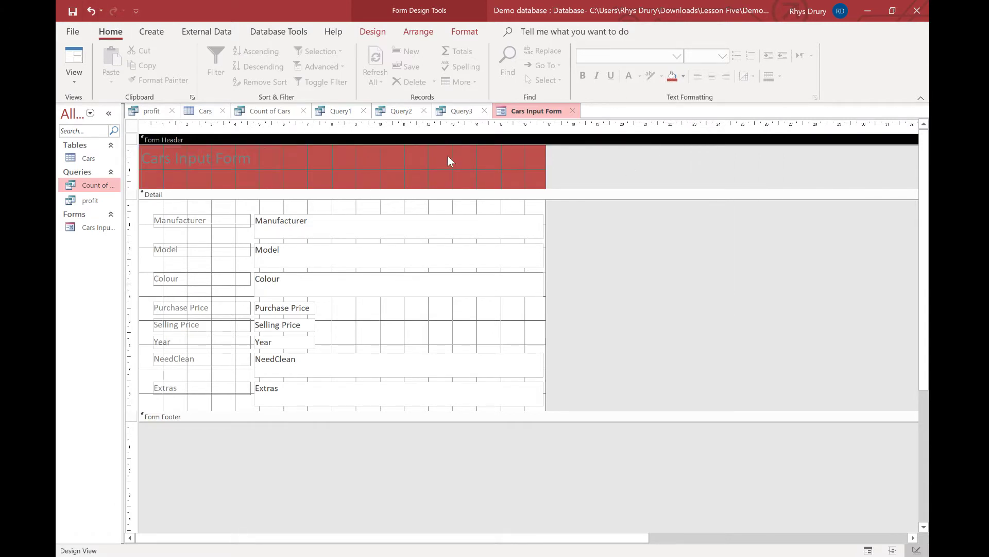
click(379, 33)
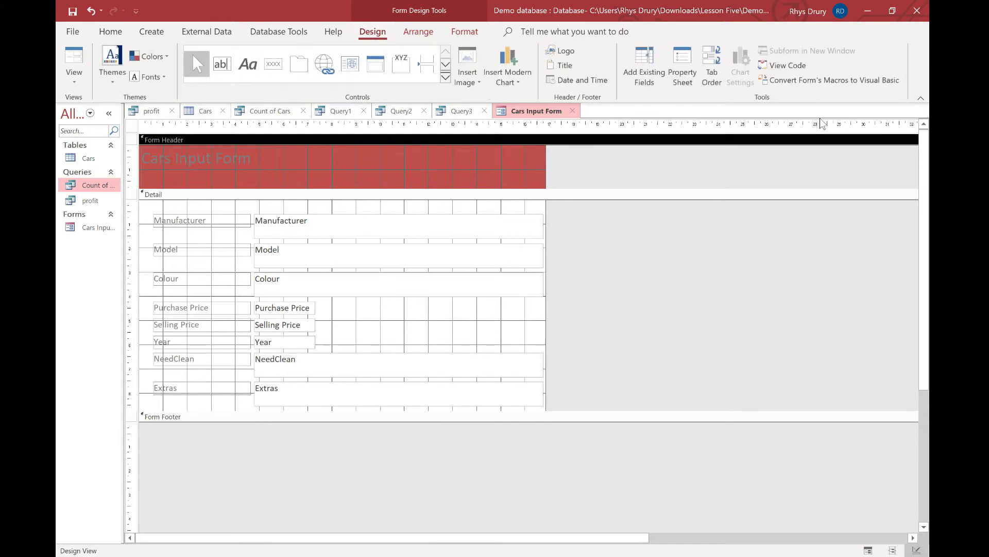
In a widened Property Sheet, set the Form Header's Back Color to yellow #FFF200
click(682, 67)
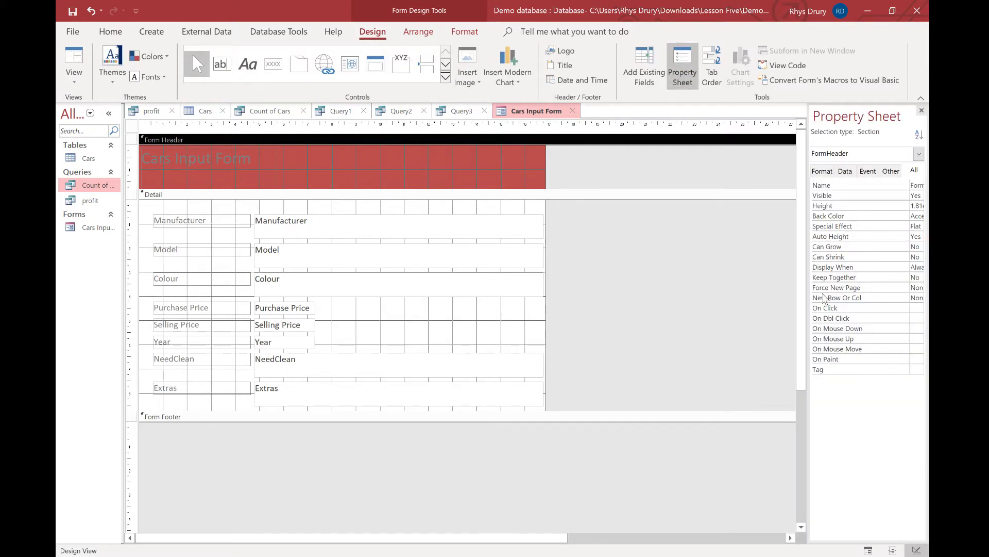
drag(809, 286, 678, 279)
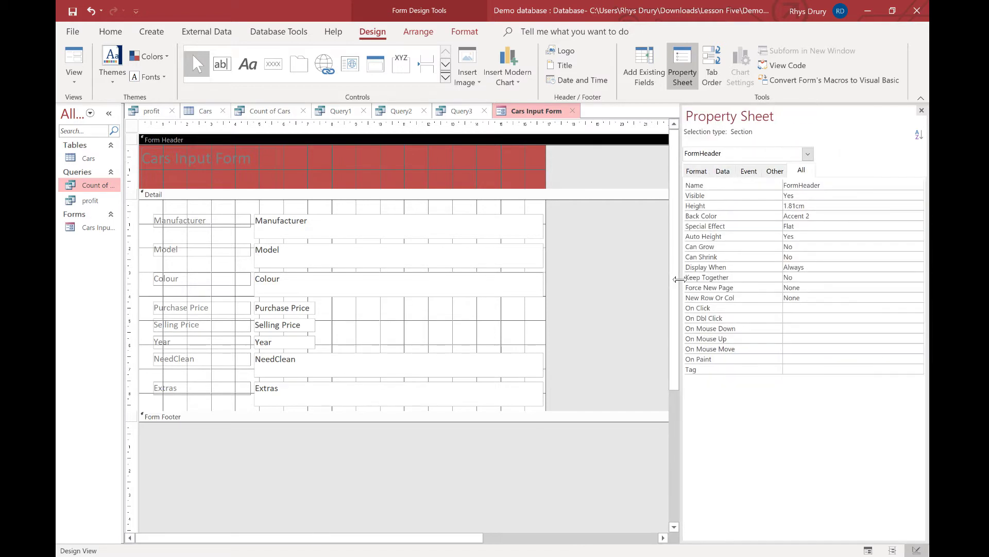
click(912, 216)
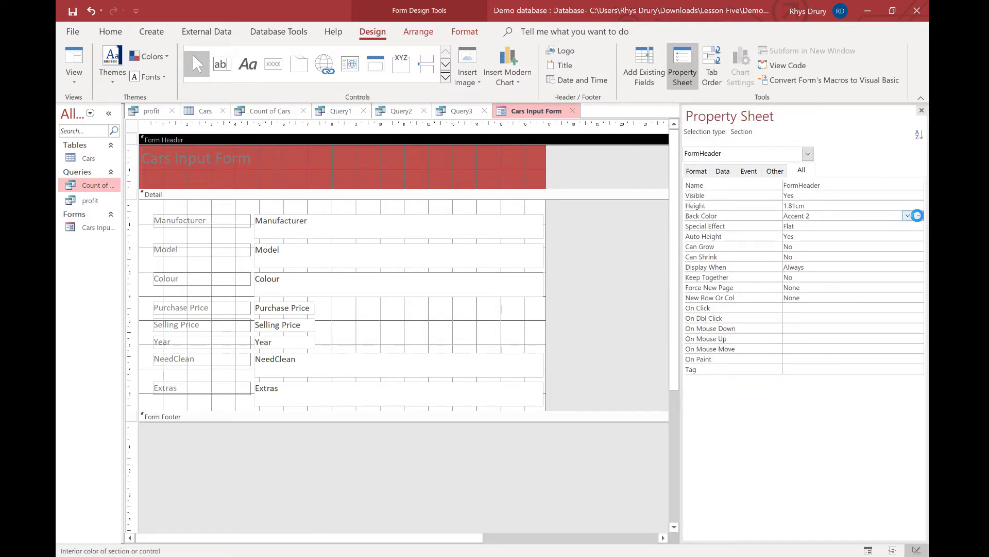
click(919, 217)
click(822, 419)
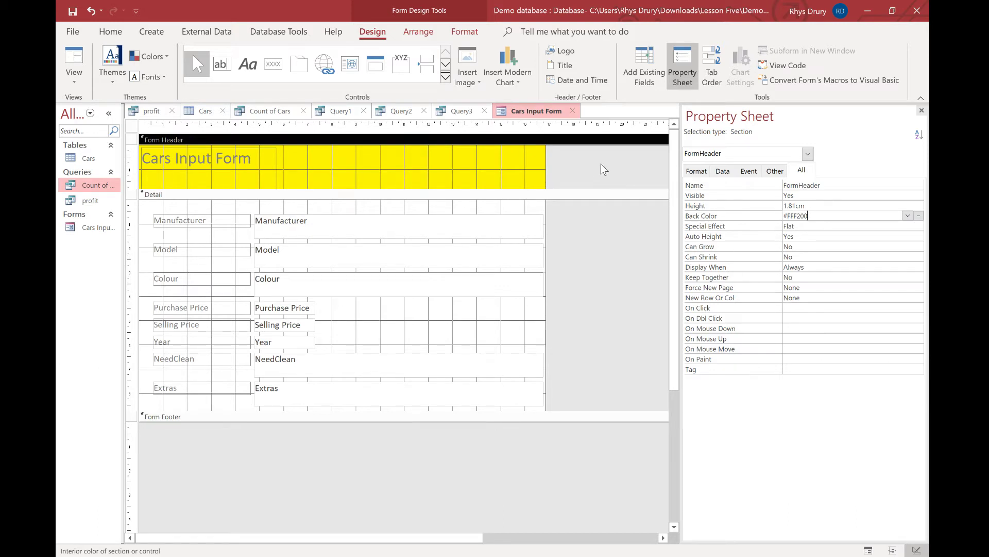
Set the Detail section's Back Color and Alternate Back Color to yellow as well
click(497, 214)
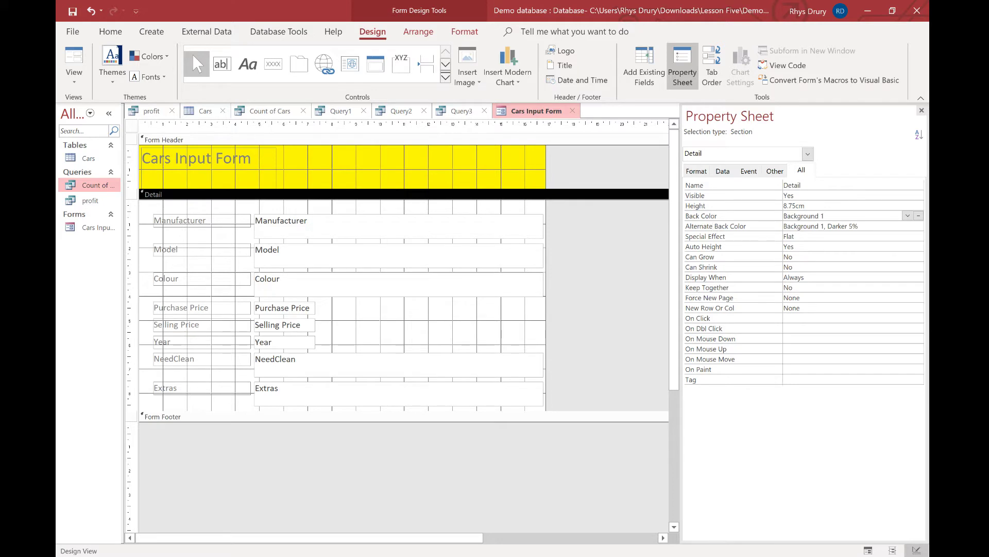
click(908, 215)
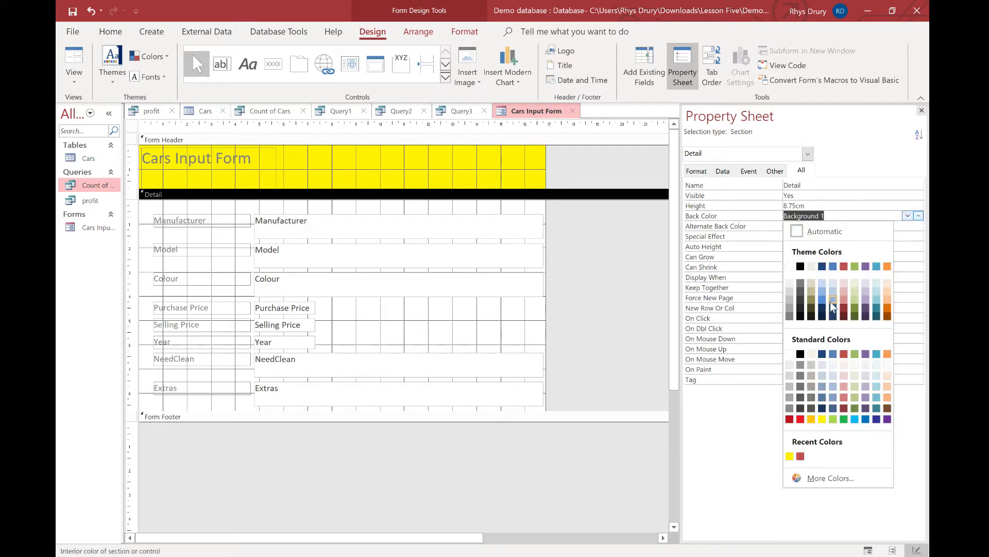
click(822, 419)
click(917, 227)
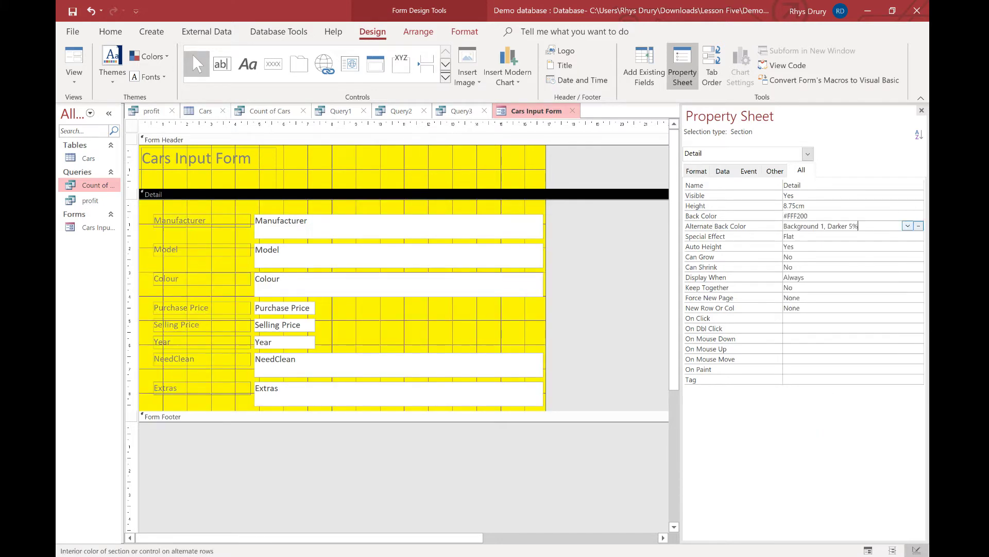
click(919, 226)
click(822, 429)
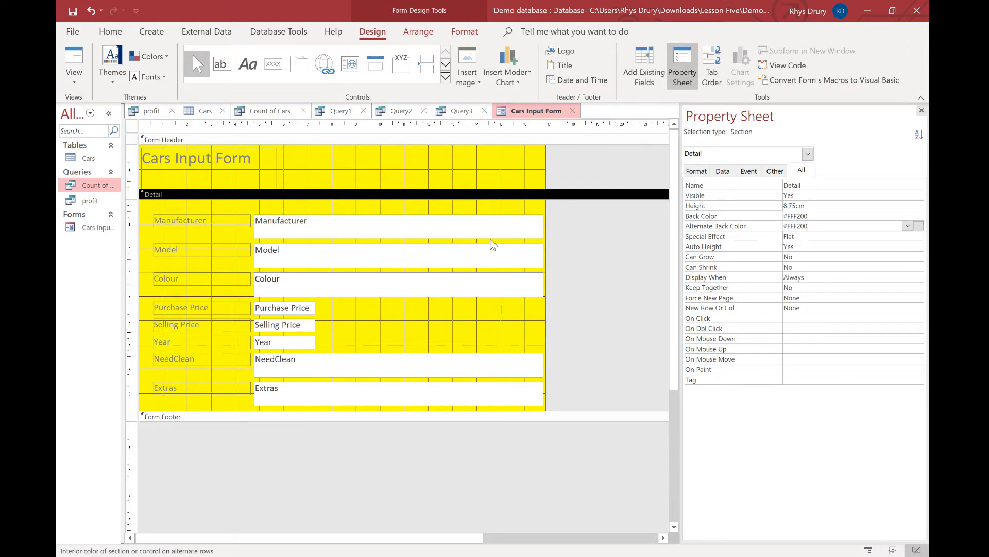
click(495, 232)
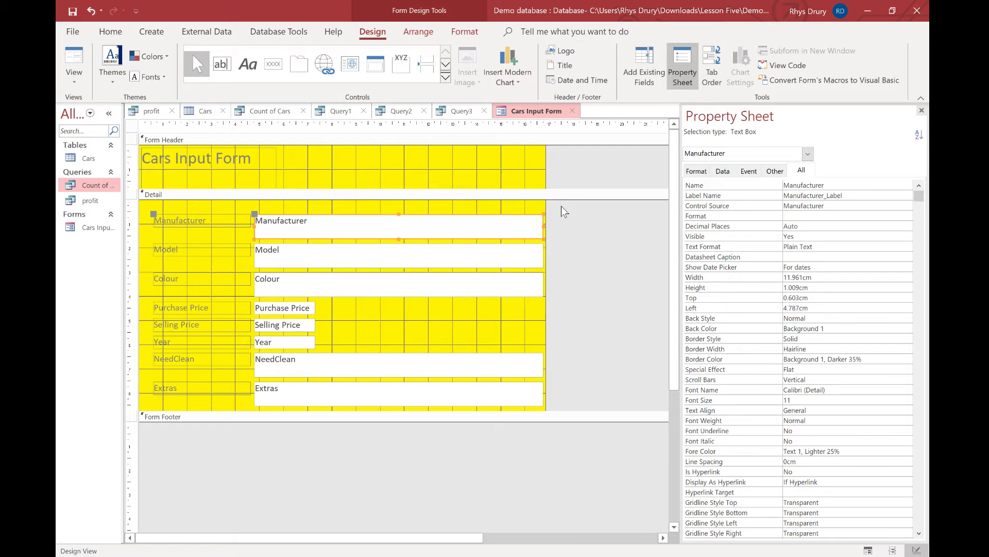
Drag the Form Footer bar down to leave room for buttons below Extras
click(394, 446)
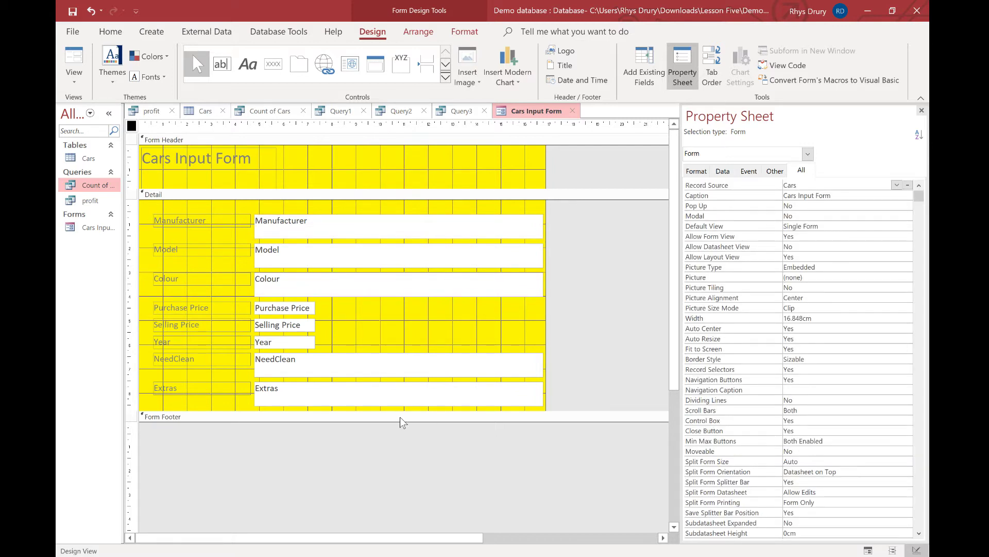
drag(412, 408, 403, 475)
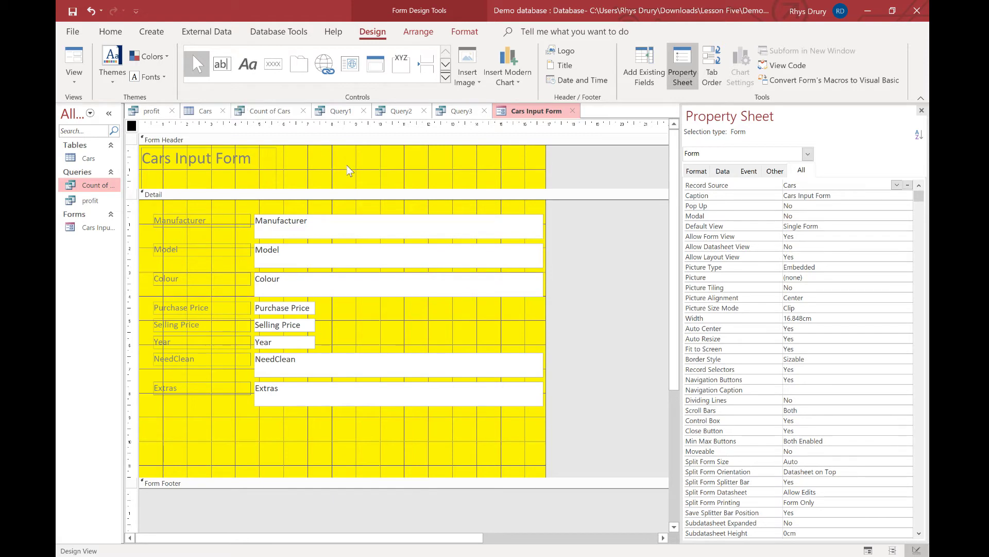
Add a Go To Next Record picture button below the Extras field
click(276, 68)
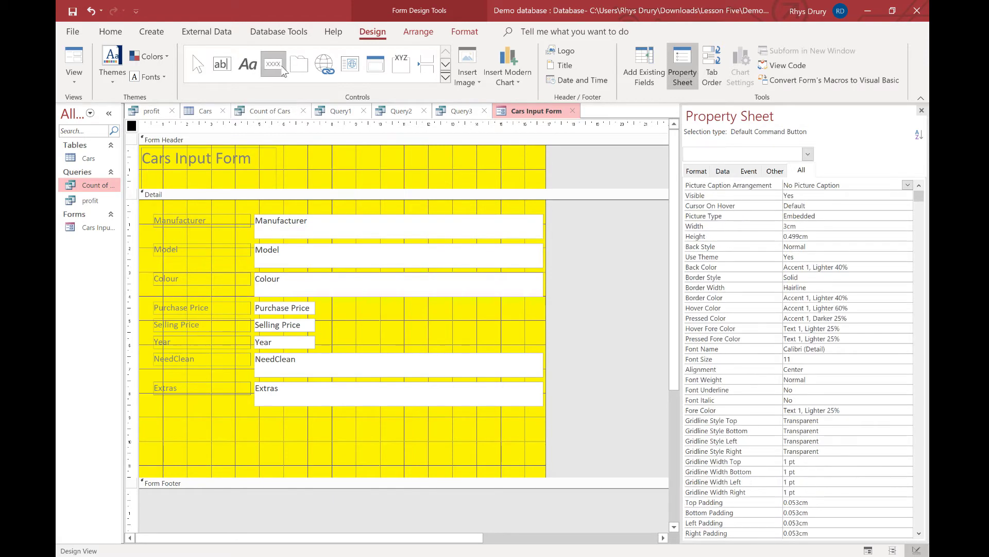
click(157, 424)
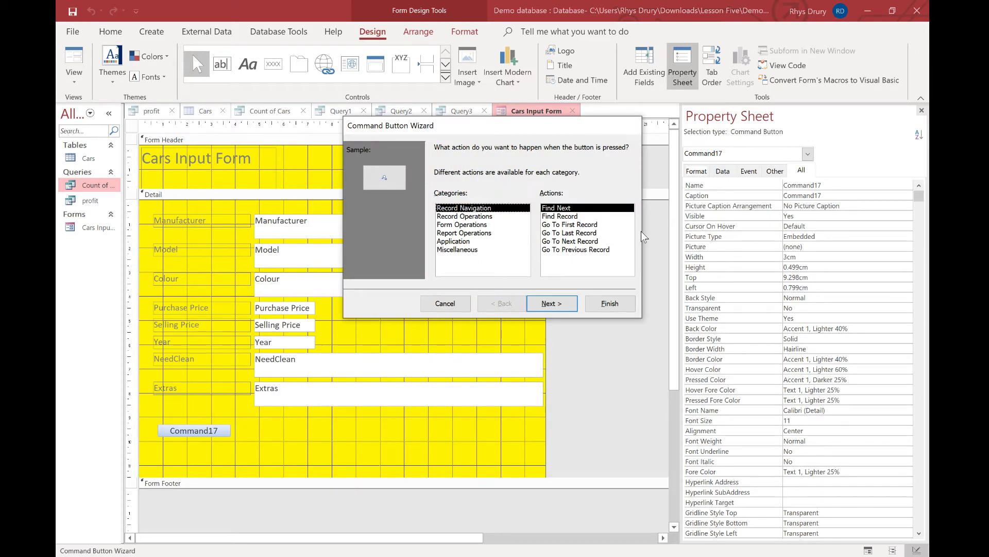
double_click(577, 242)
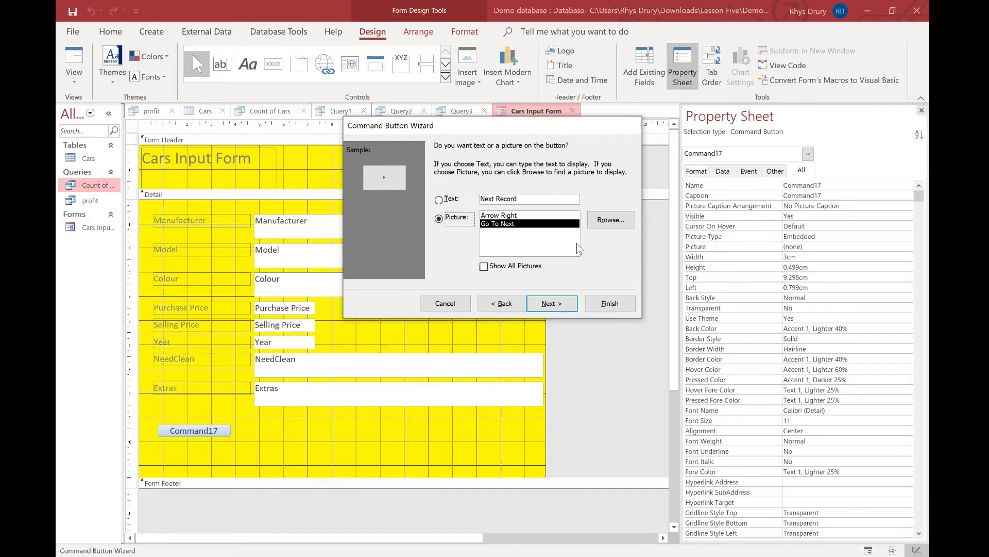
click(504, 216)
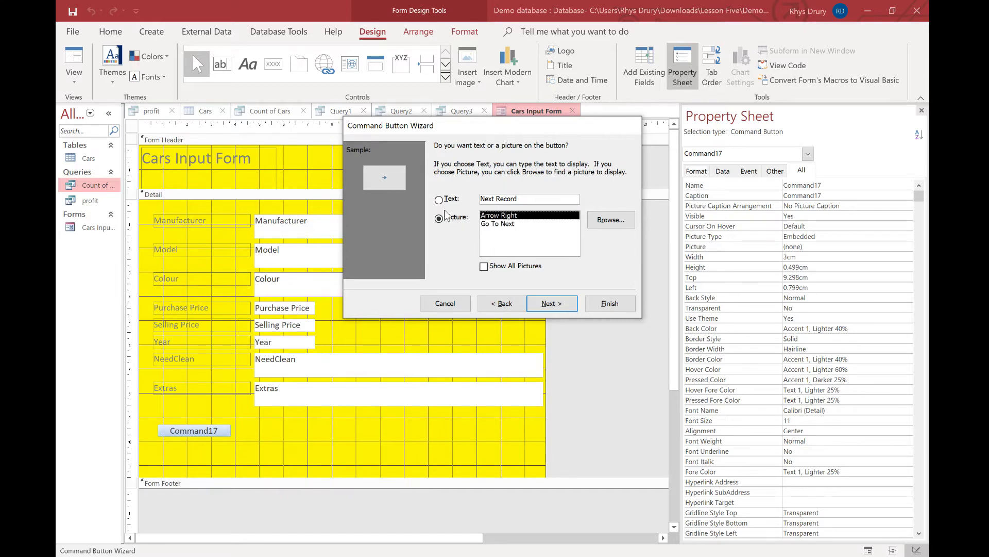
click(518, 223)
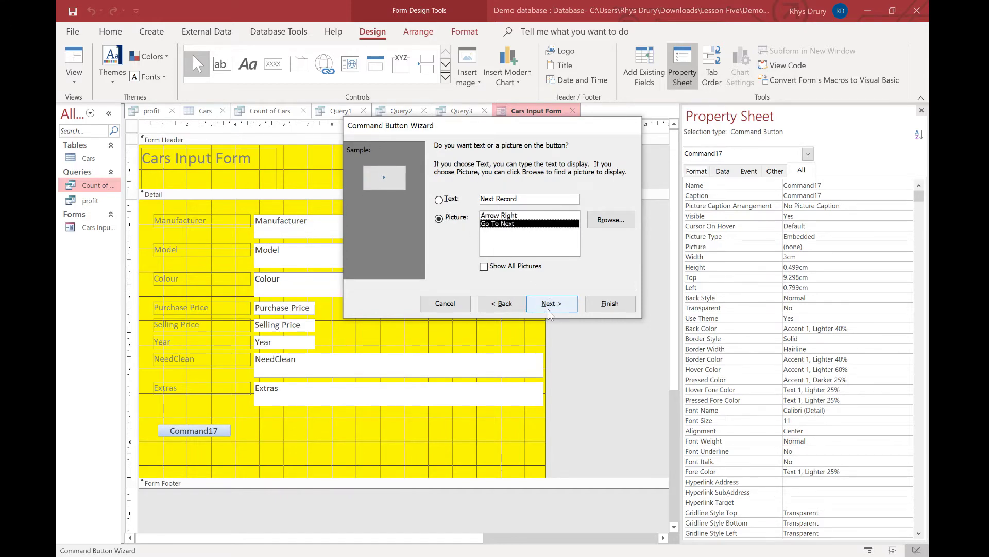
click(607, 304)
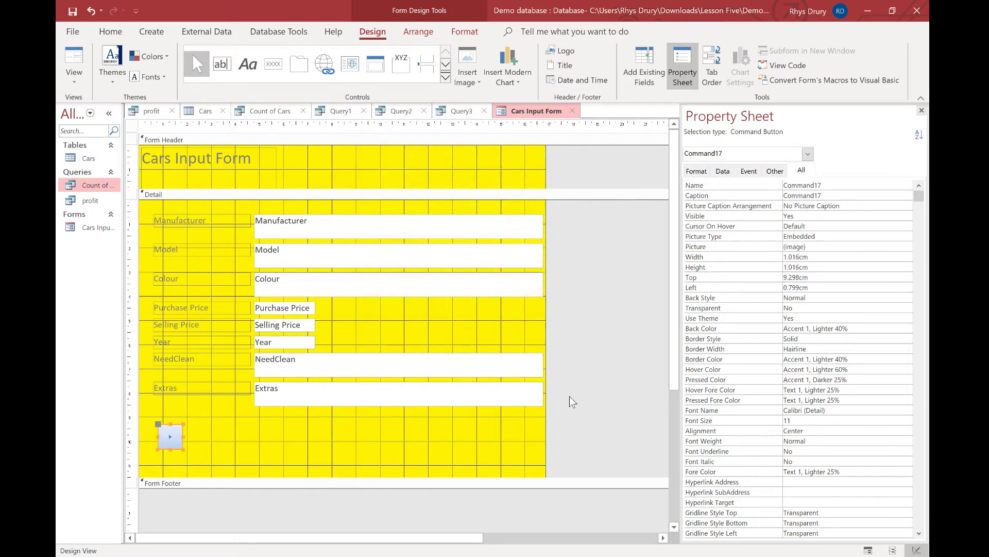
Add a Go To Previous Record picture button beside it
click(274, 73)
click(209, 426)
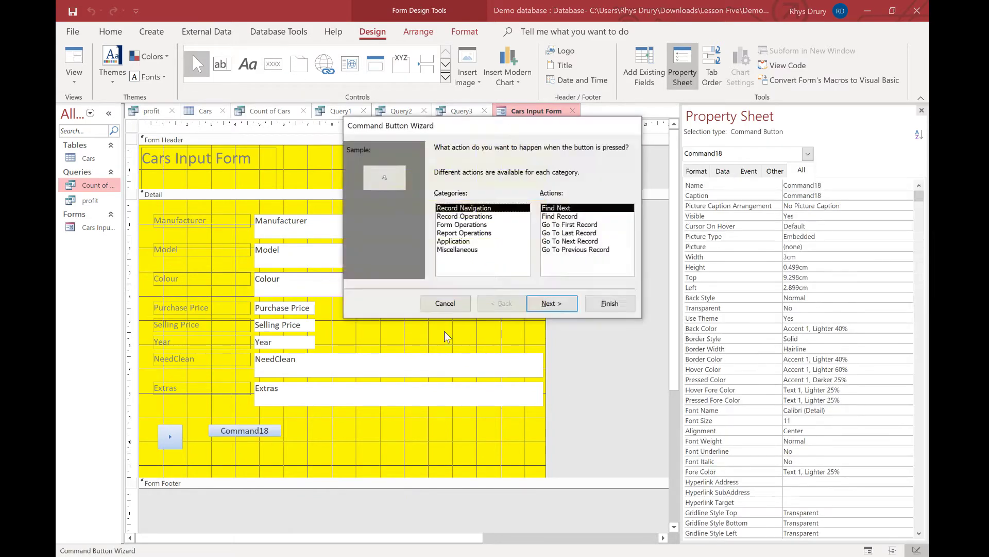
double_click(576, 250)
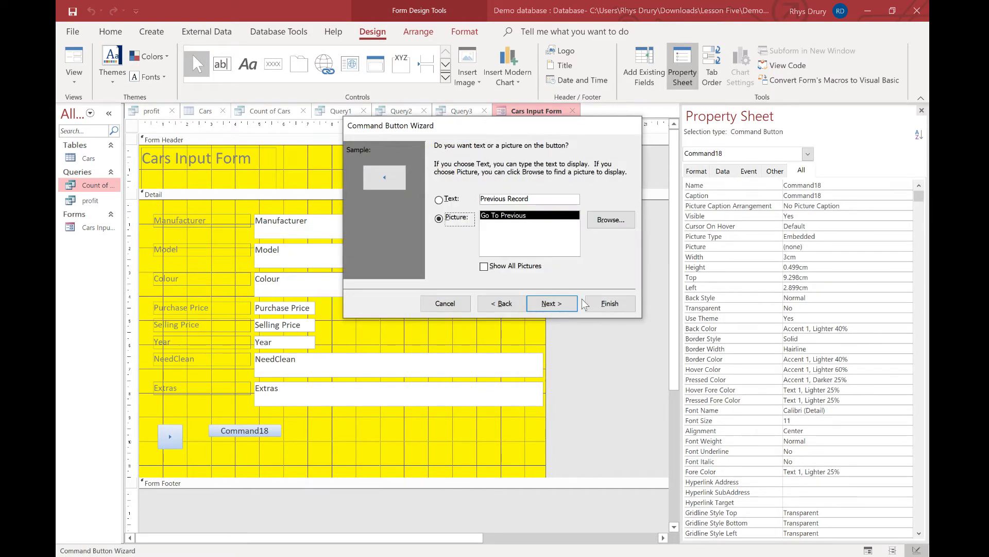
click(607, 304)
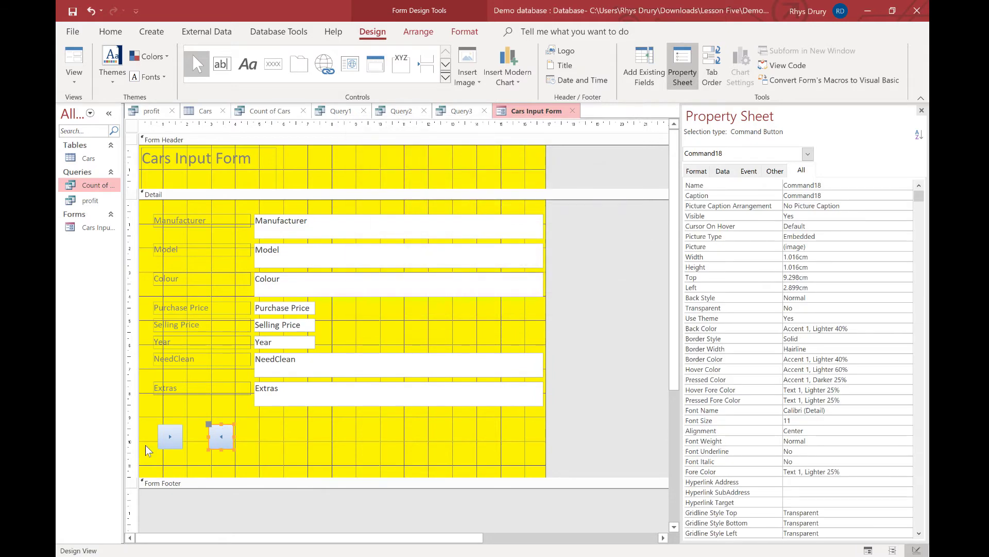
Rearrange the two buttons so the previous-record arrow comes first
click(166, 434)
drag(183, 433, 283, 432)
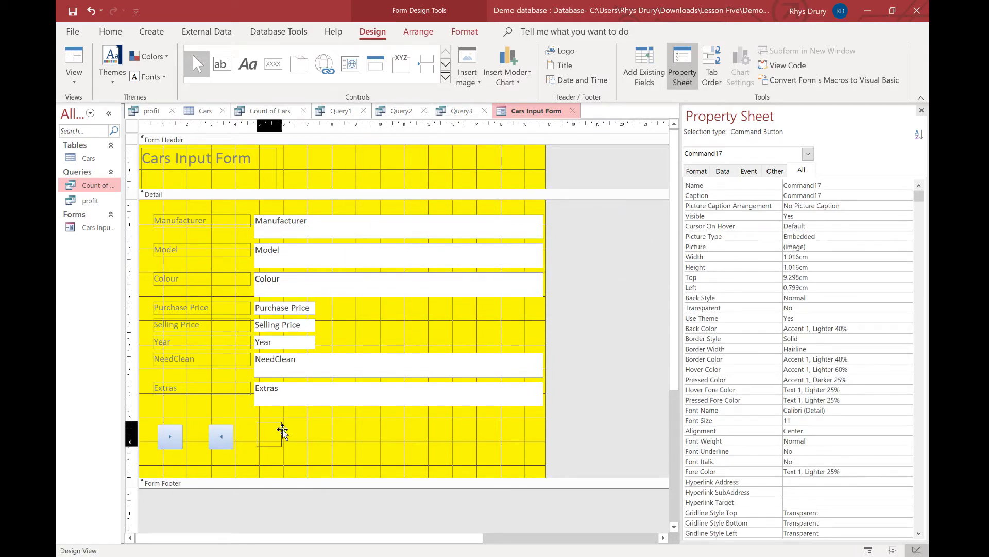
drag(222, 435, 173, 436)
drag(269, 434, 198, 430)
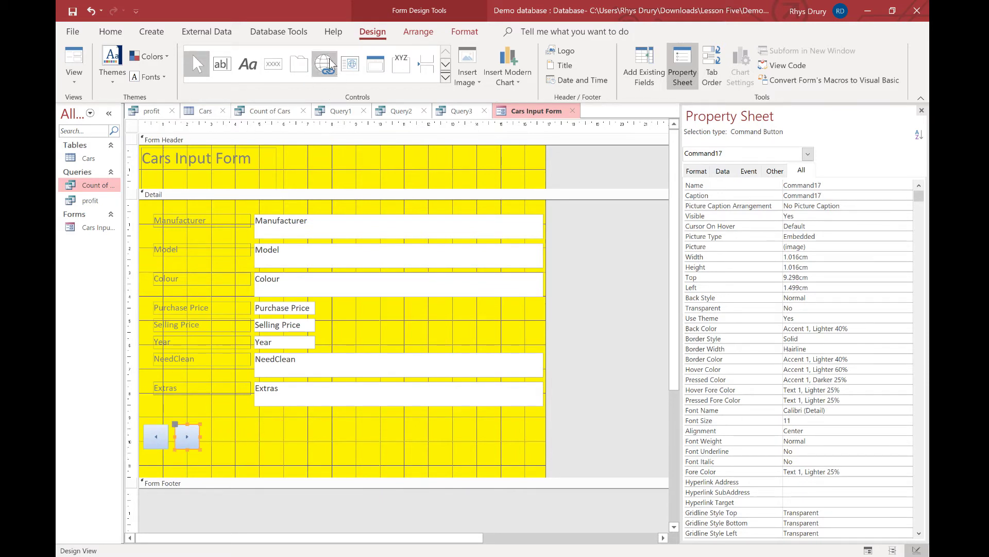
Add an Add New Record picture button right of the navigation arrows
click(273, 64)
click(225, 429)
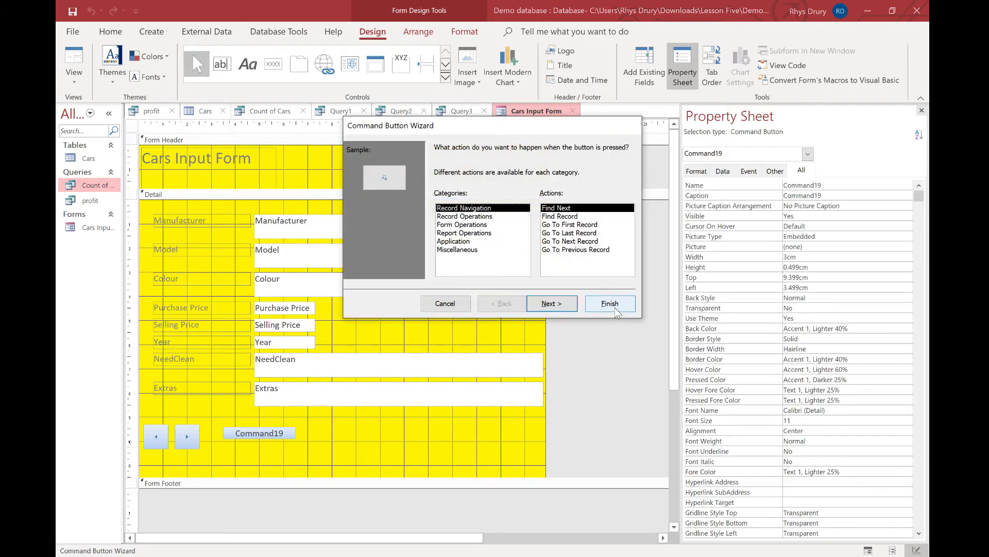
click(481, 216)
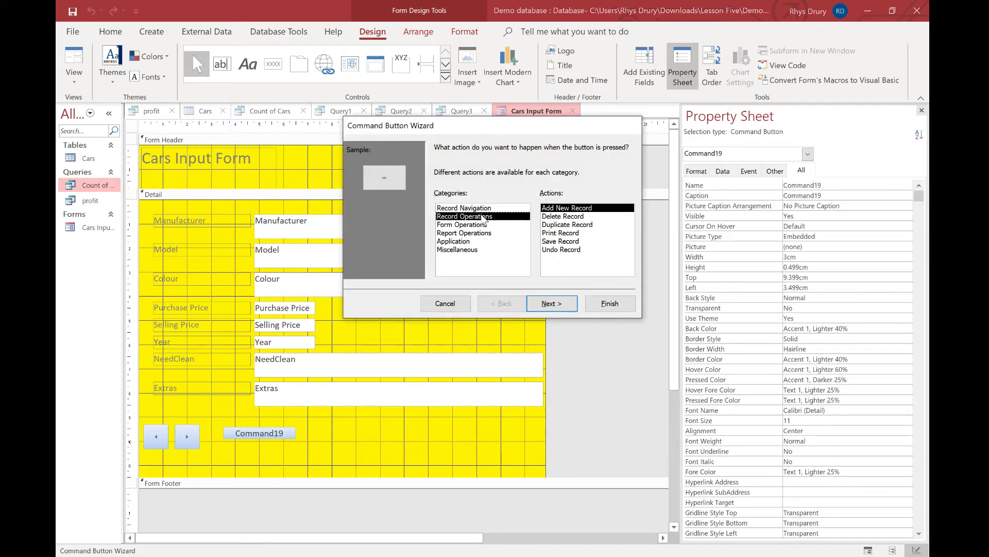
click(584, 209)
double_click(585, 209)
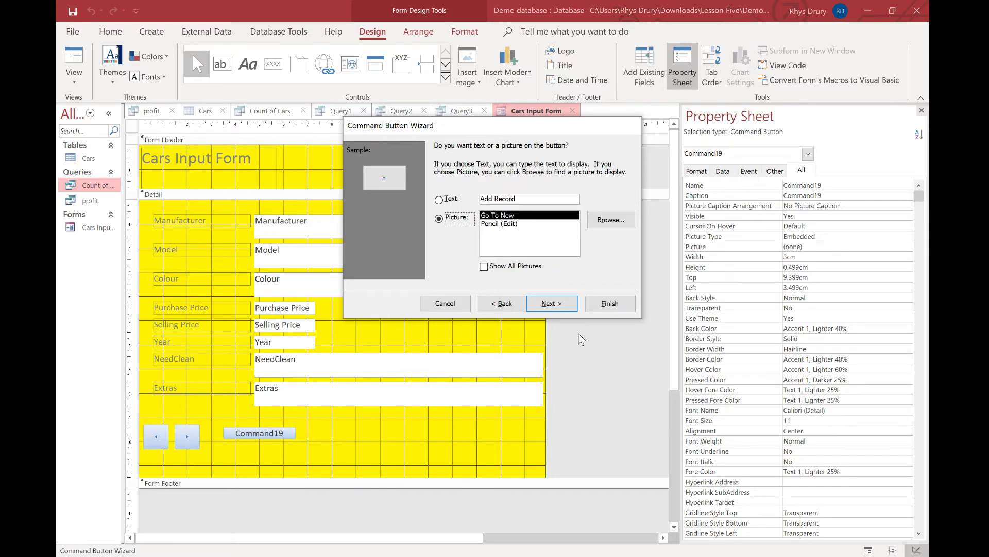
click(598, 303)
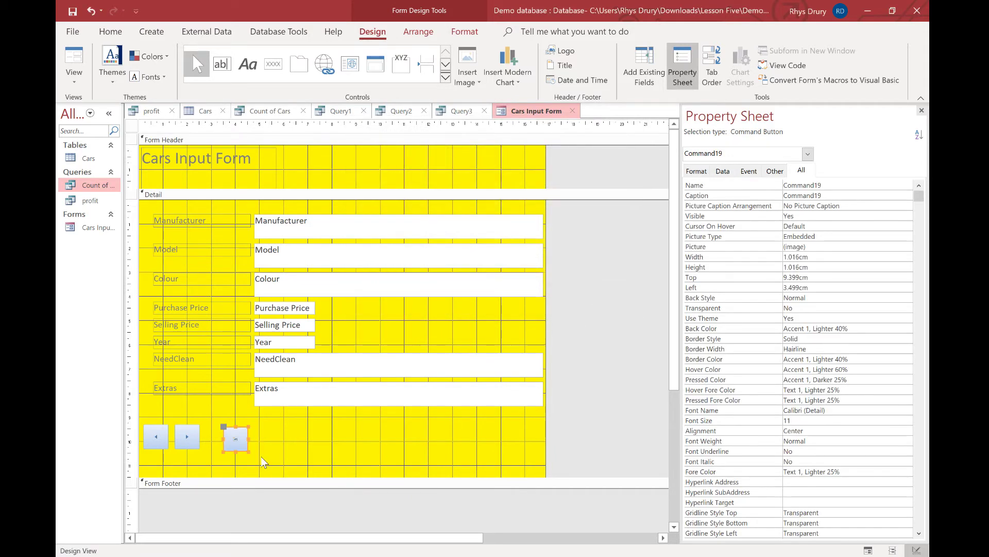
drag(231, 427, 219, 424)
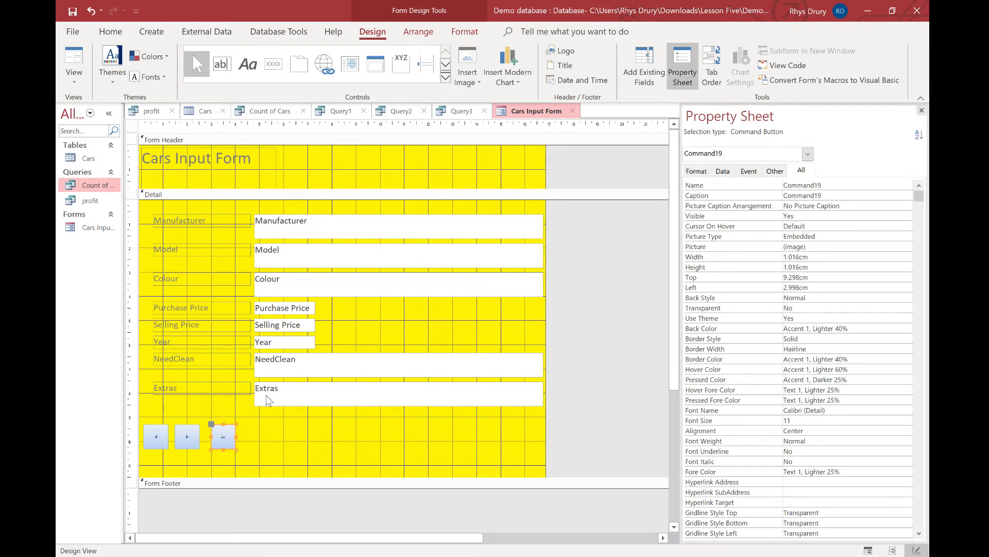
Add a Save Record picture button after the add-record button
click(273, 64)
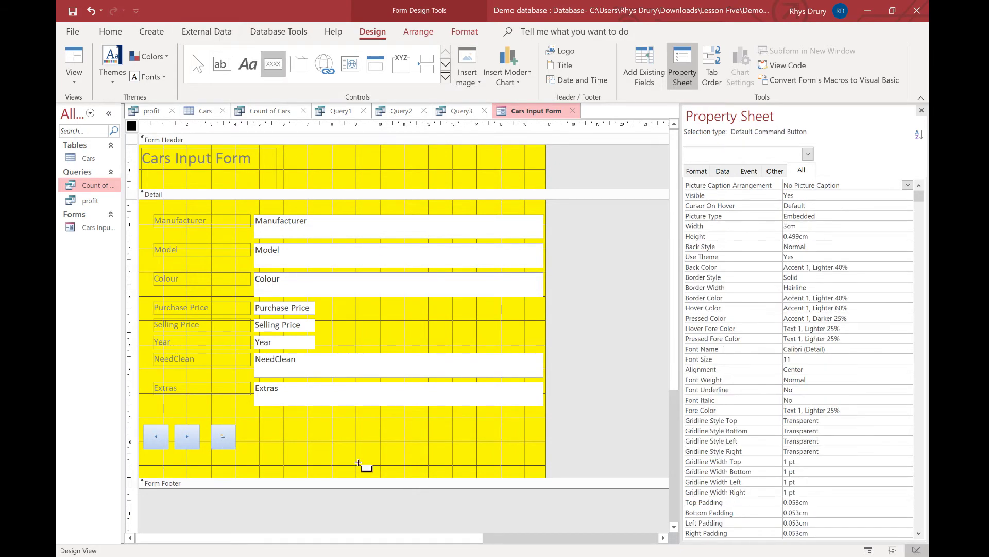
drag(248, 425, 290, 449)
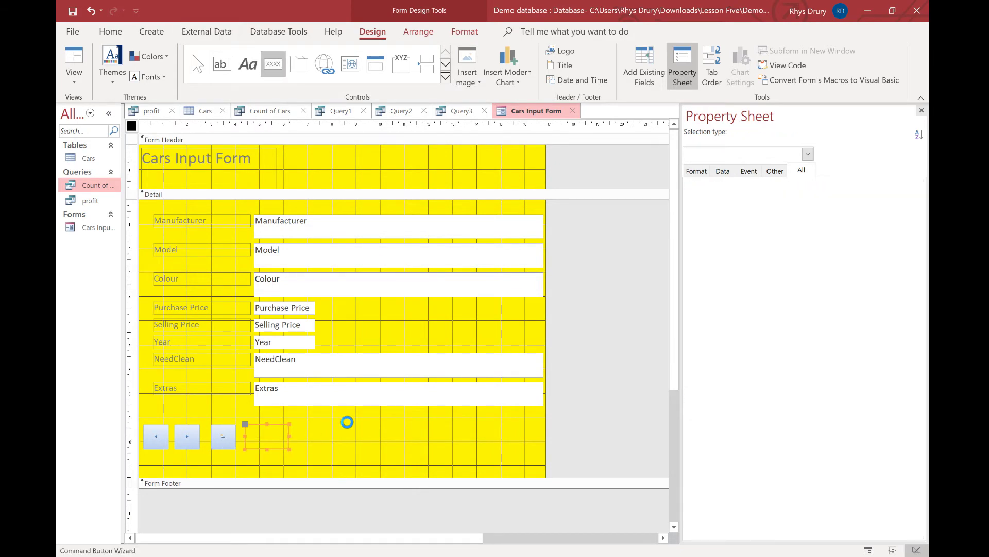
click(471, 216)
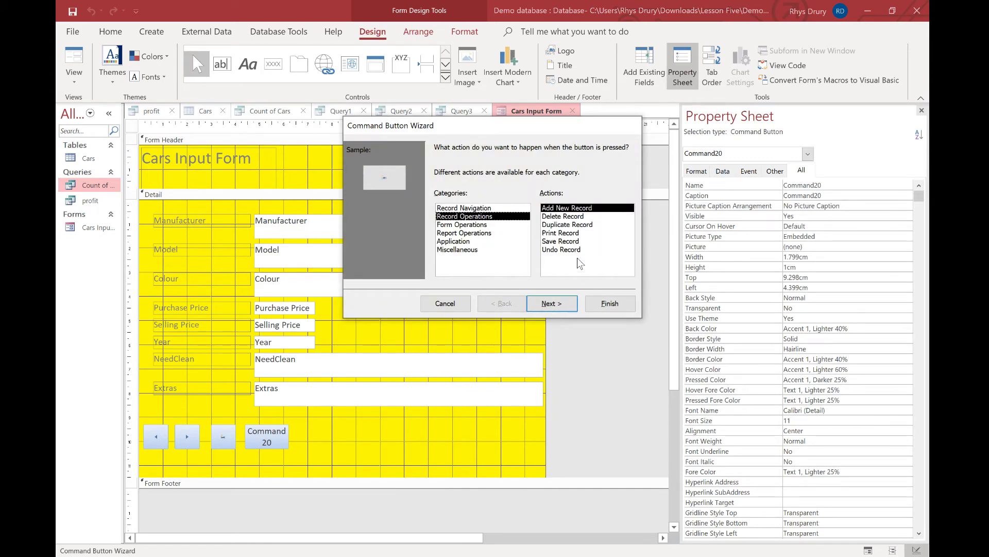
double_click(576, 241)
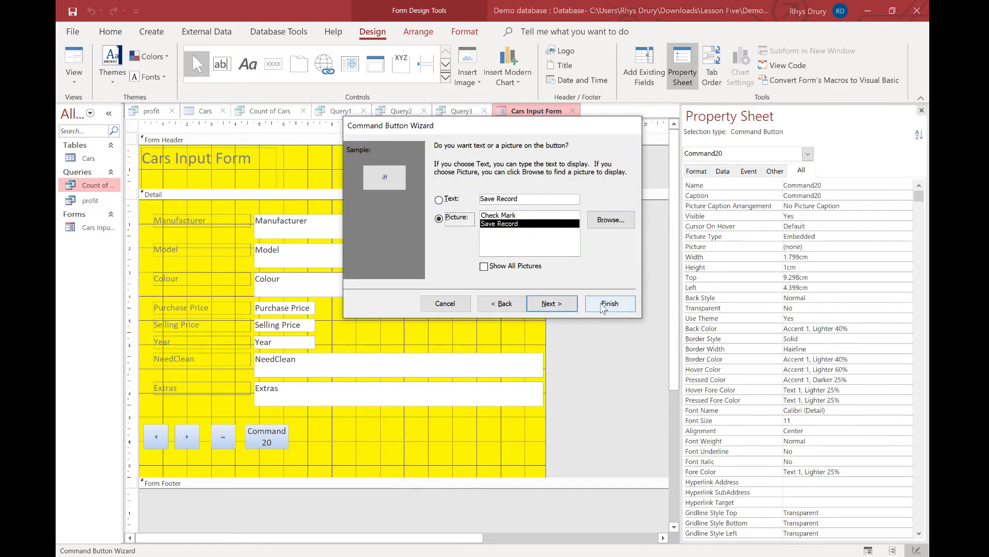
click(609, 303)
click(339, 437)
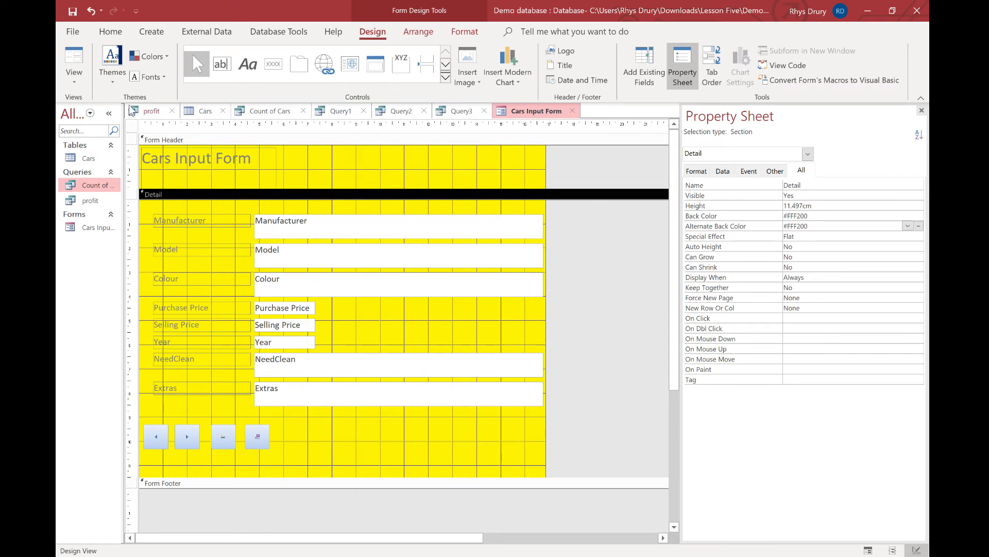
Test the form by stepping forward through the car records with the next arrow
click(74, 66)
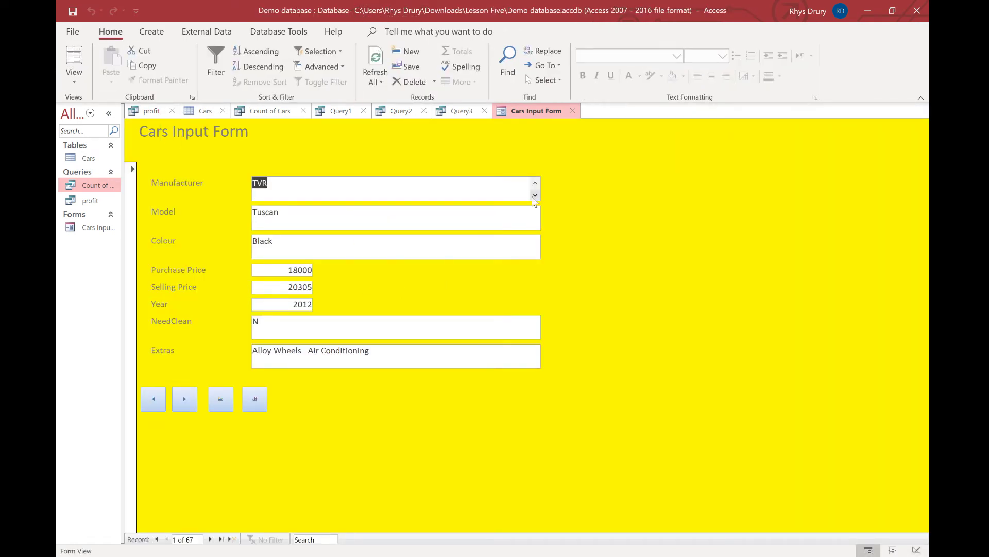
click(186, 404)
click(187, 406)
click(188, 403)
click(188, 403)
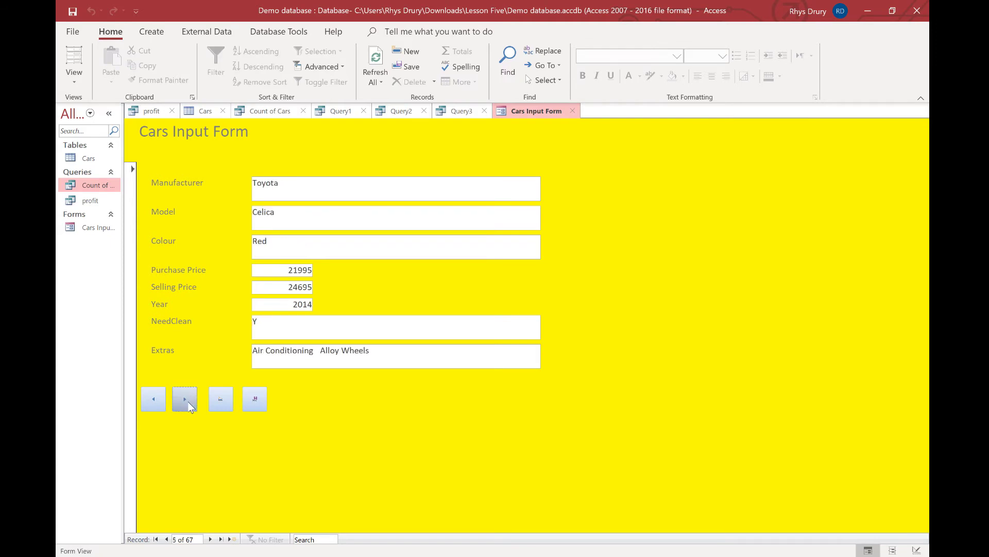
click(188, 403)
click(188, 404)
click(190, 403)
click(190, 403)
click(190, 403)
click(190, 404)
click(190, 403)
click(190, 403)
click(190, 403)
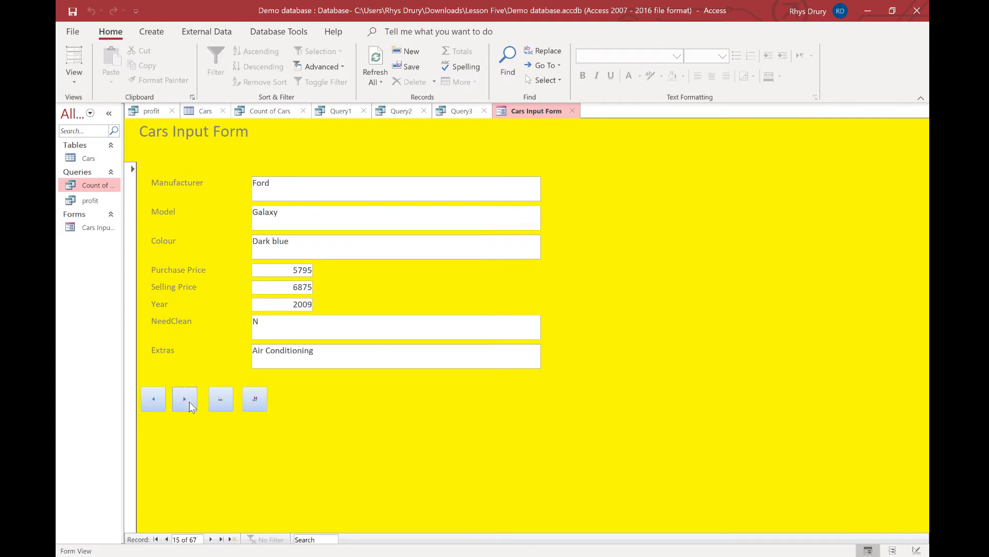
click(189, 403)
click(189, 403)
click(190, 403)
click(189, 403)
click(189, 403)
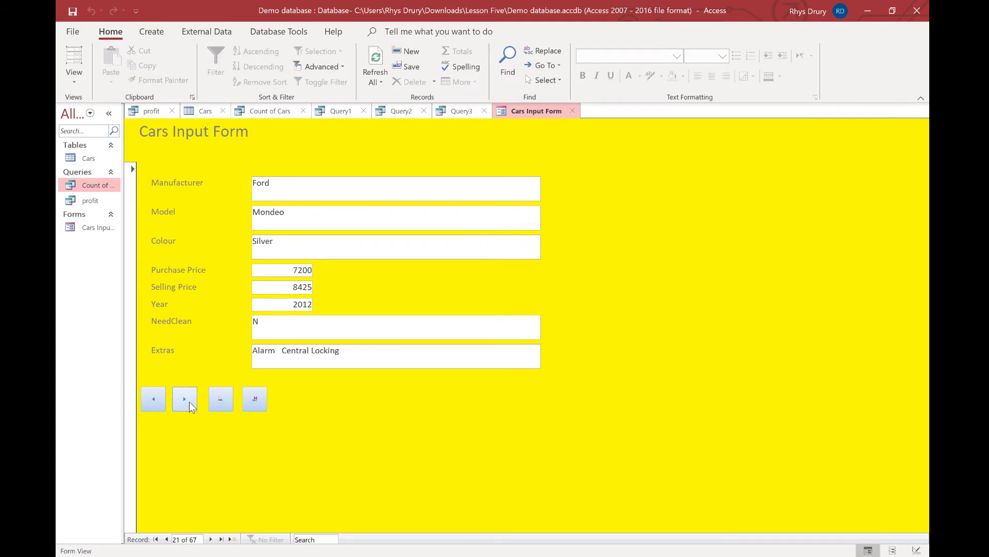
Start a new record and enter Skoda, Octavia and Yellow
click(223, 402)
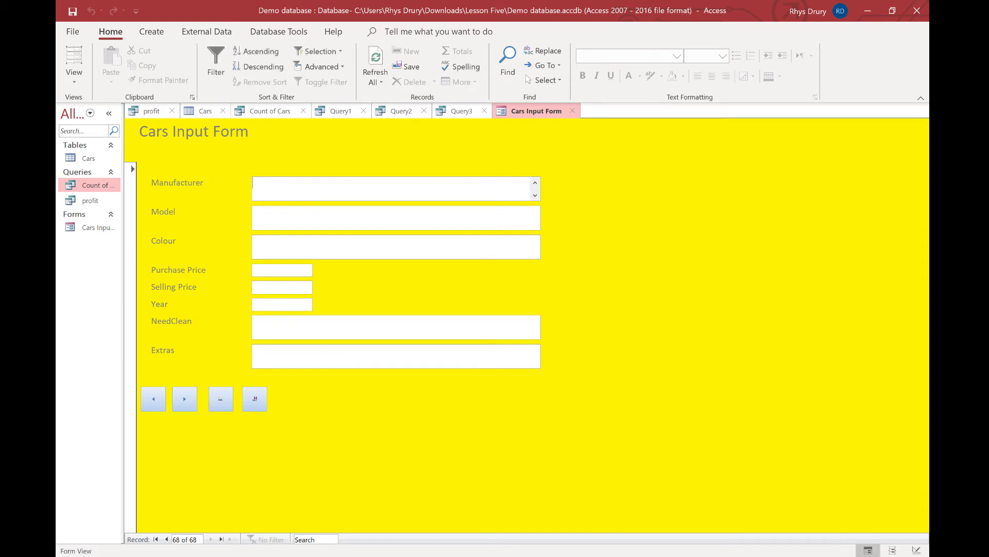
text(Skoda)
key(BackSpace)
key(BackSpace)
key(BackSpace)
key(BackSpace)
text(koda)
key(Tab)
text(O)
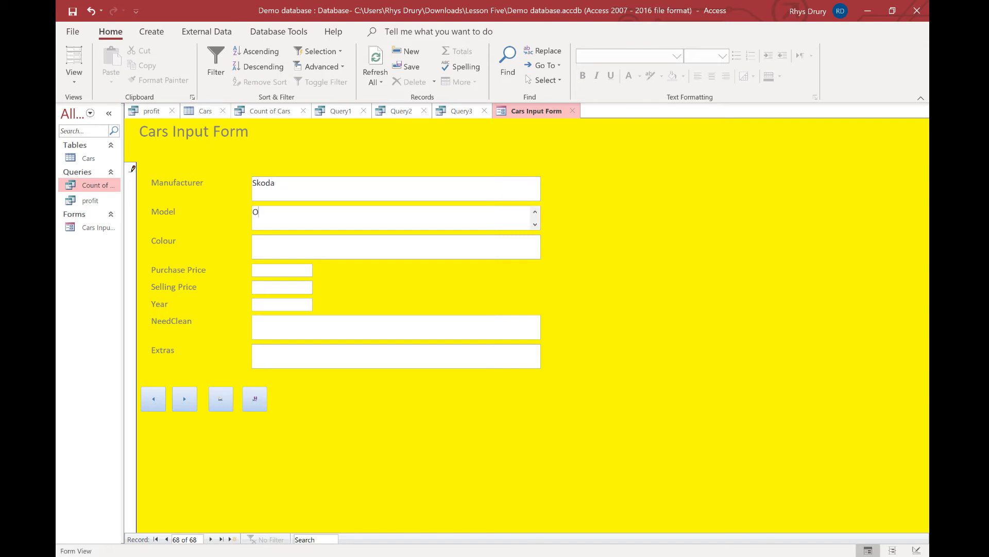
text(ctavia)
key(Tab)
text(Yellow)
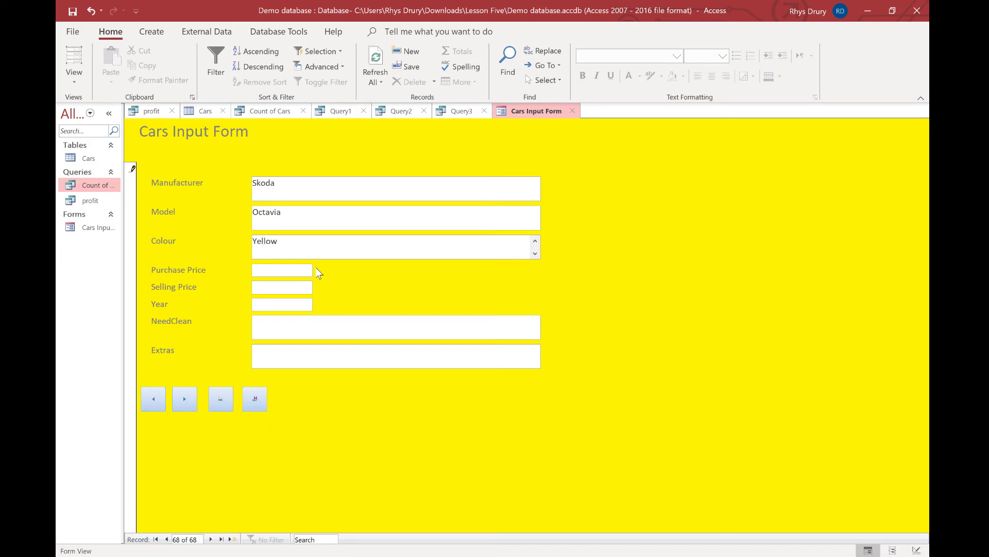
Enter purchase price 1000, selling price 1200, year 2012, NeedClean N and 'Subwoofer in the boot'
key(Tab)
text(1000)
key(Tab)
text(12002012)
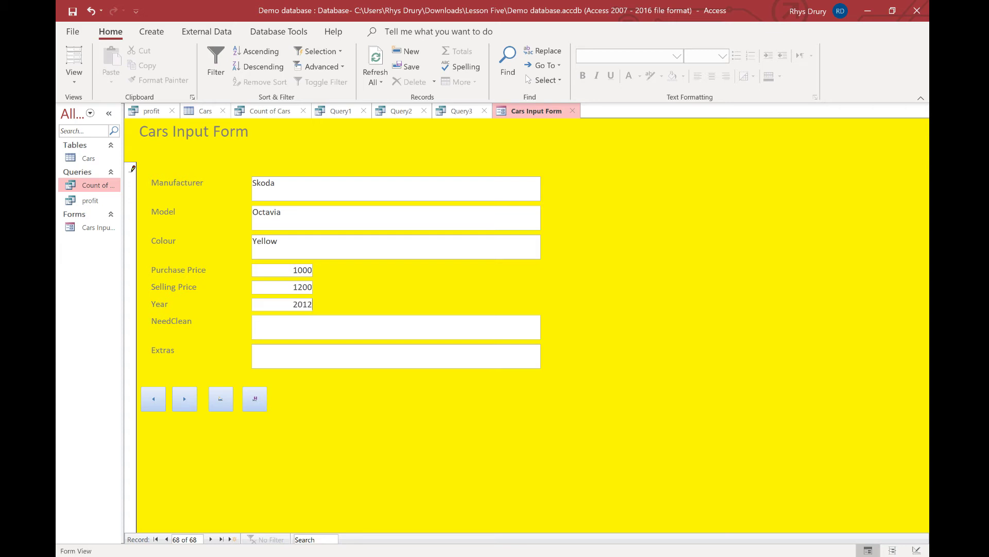
key(Tab)
text(N)
key(Tab)
text(Subwoofer in the boot)
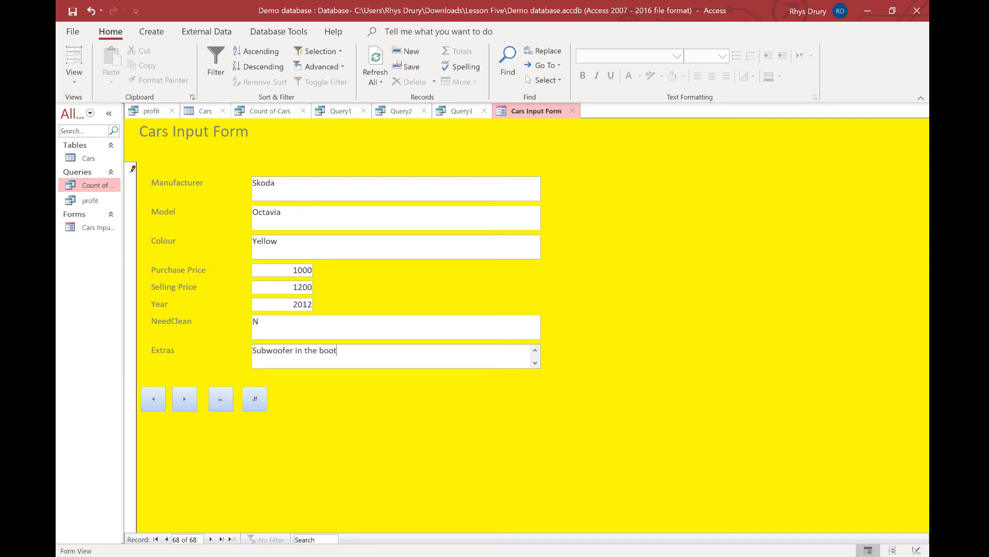
Save the Skoda Octavia record and confirm it appears as row 68 in the Cars table
click(256, 402)
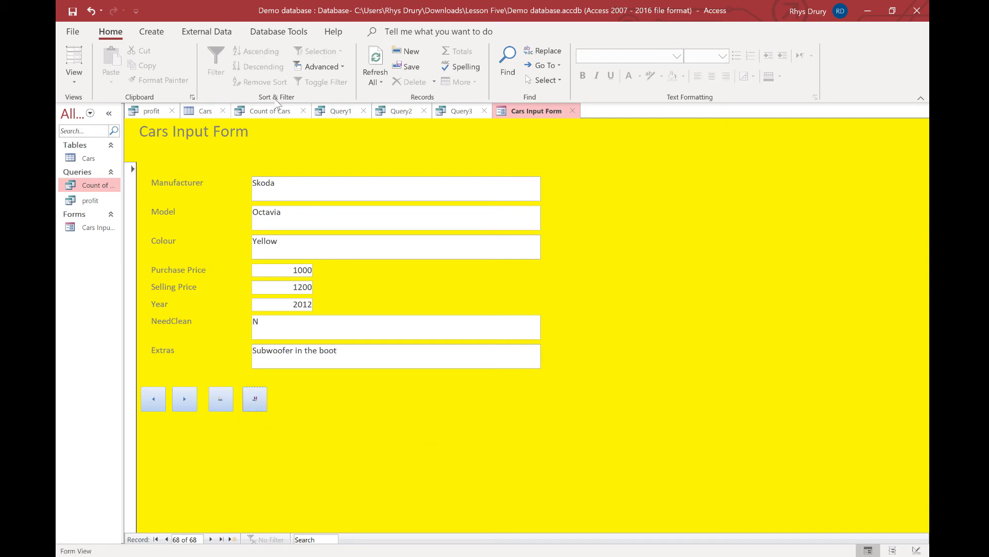
click(215, 111)
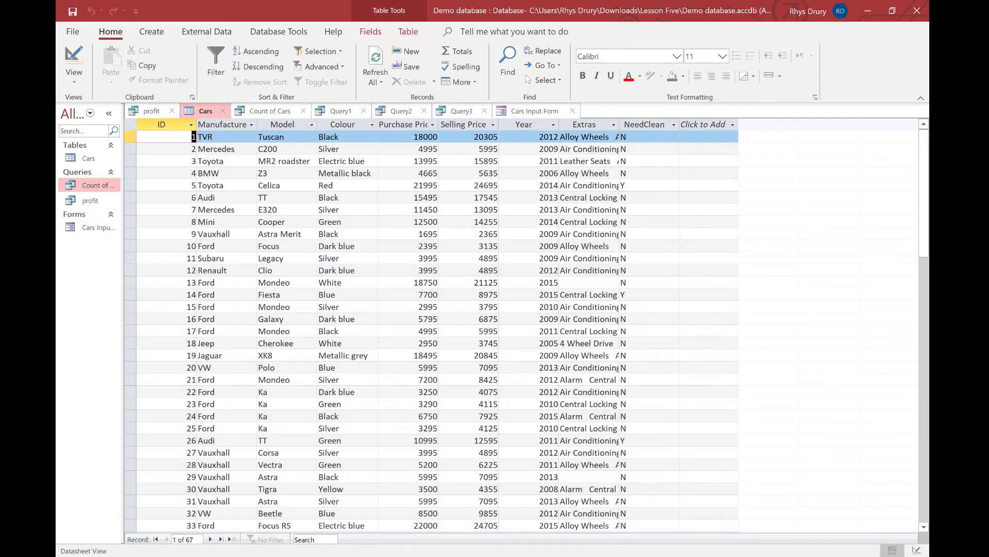
scroll(768, 360, down, 18)
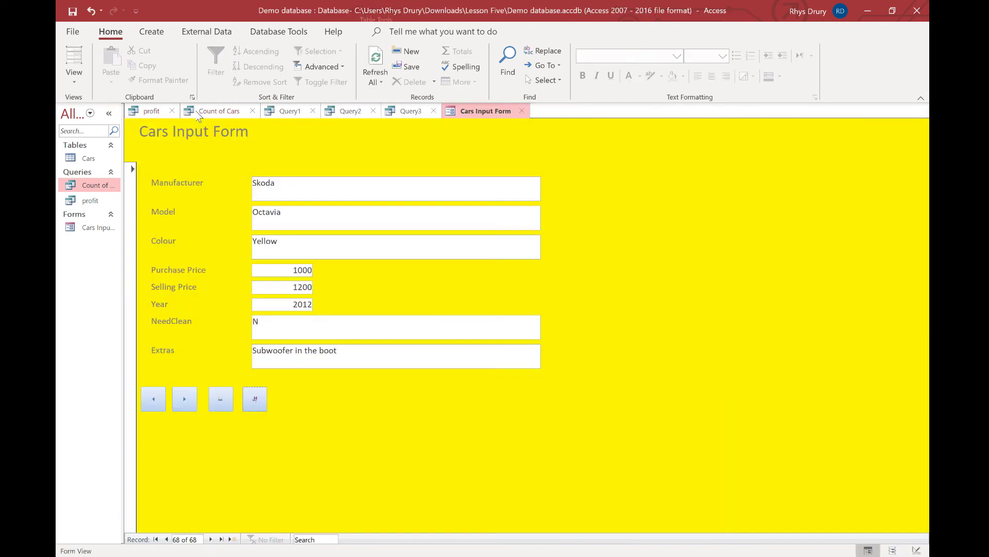
click(222, 111)
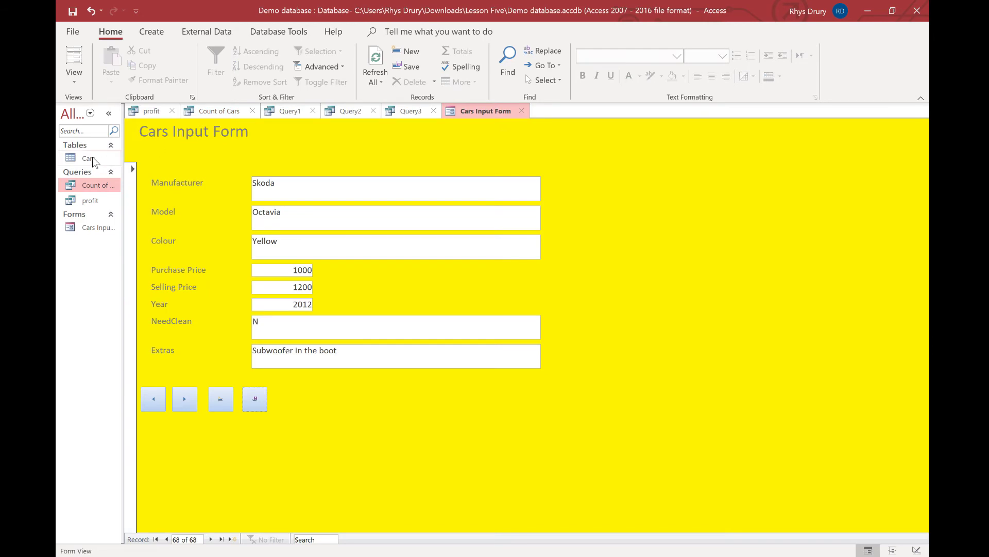
double_click(92, 157)
scroll(353, 274, down, 20)
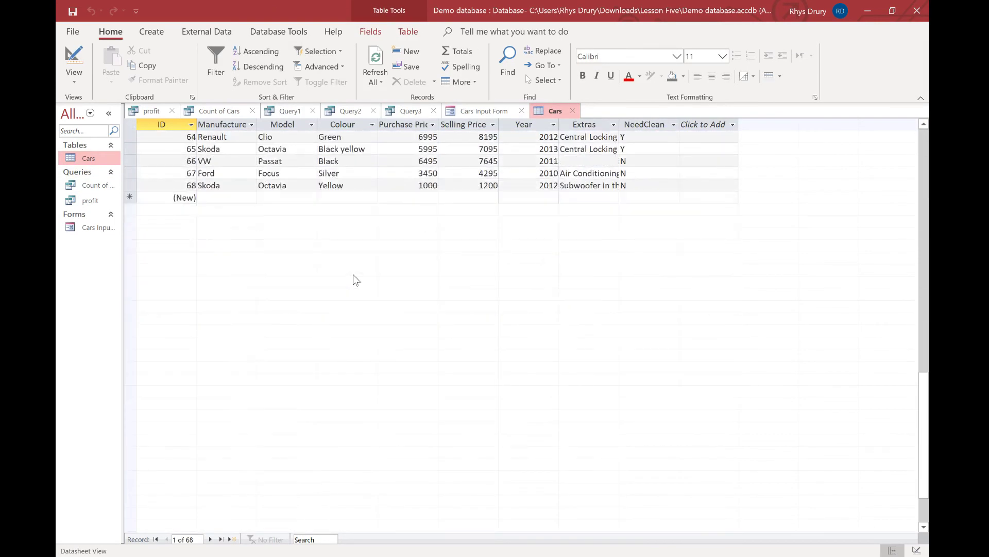
scroll(354, 274, up, 4)
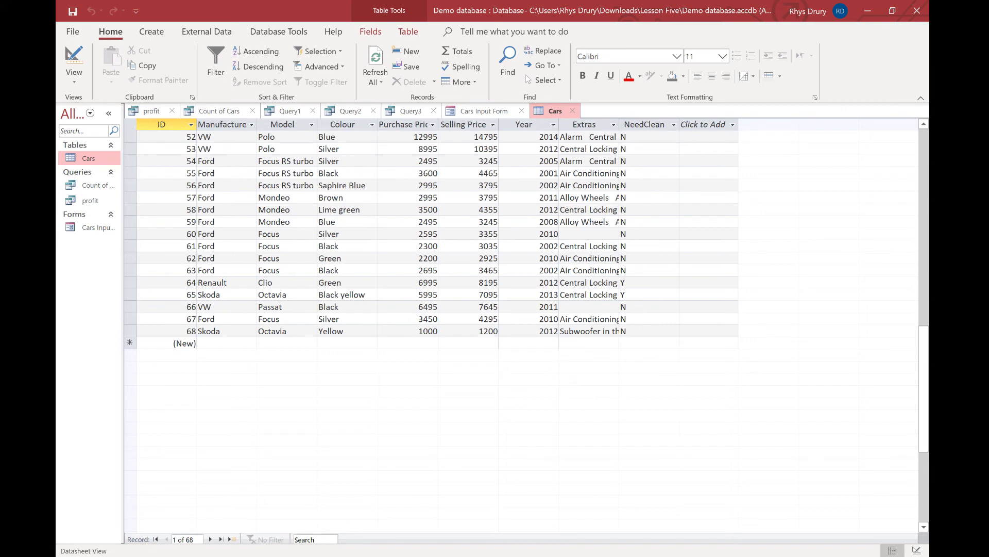
On the Cars Input Form, add and save a new record with manufacturer 'asdsadsadsadas'
click(478, 115)
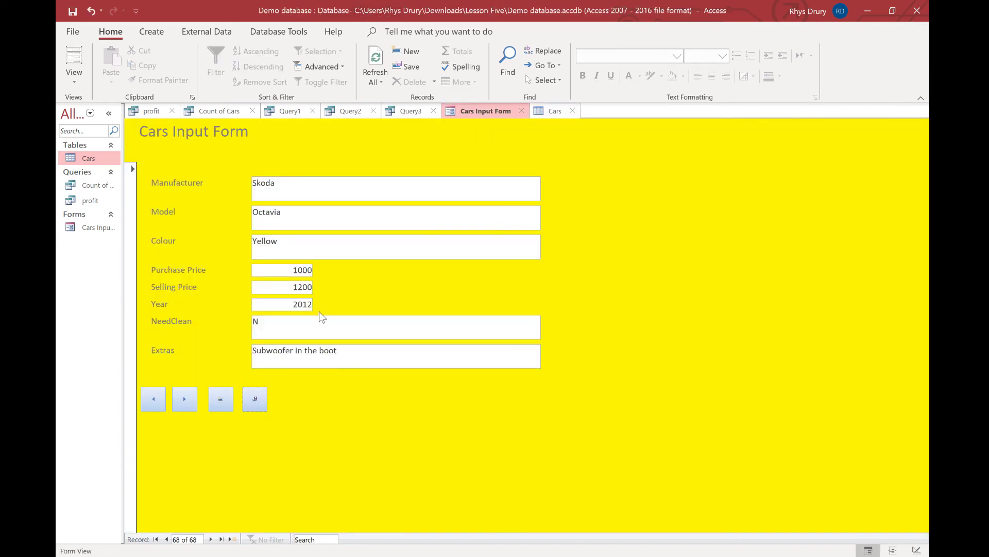
click(223, 403)
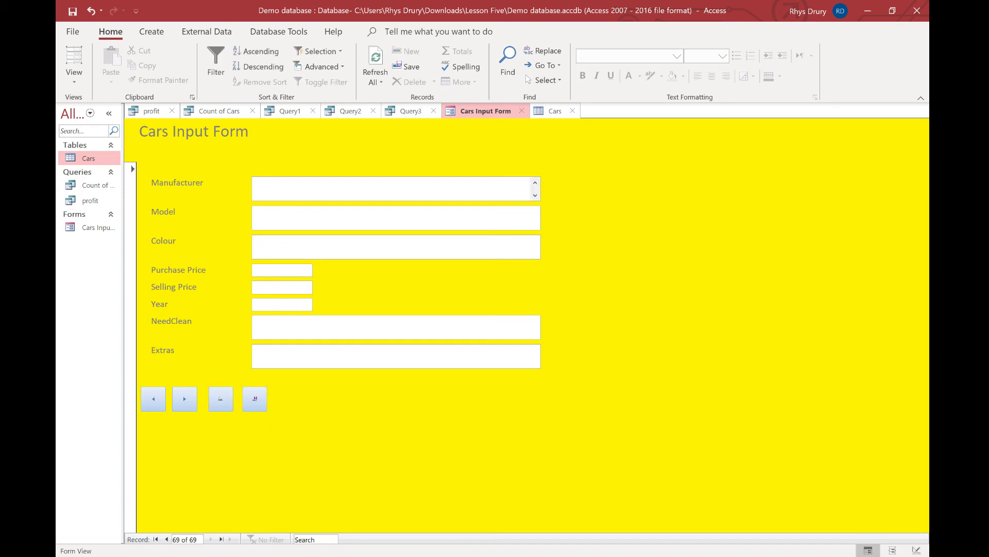
text(asdsadsadsadas)
click(264, 404)
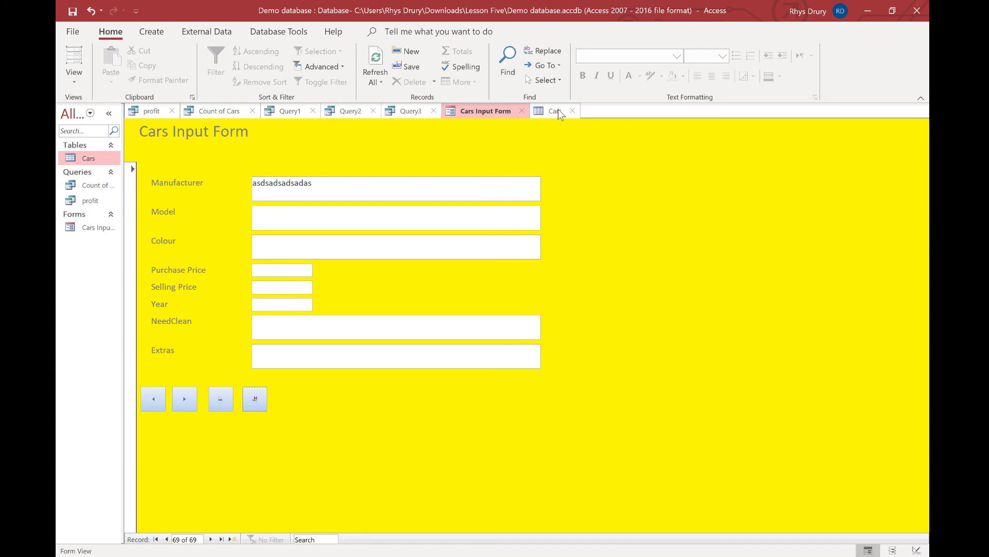
Reopen the Cars table to confirm test record 69 exists, then return to the form
click(573, 111)
double_click(89, 158)
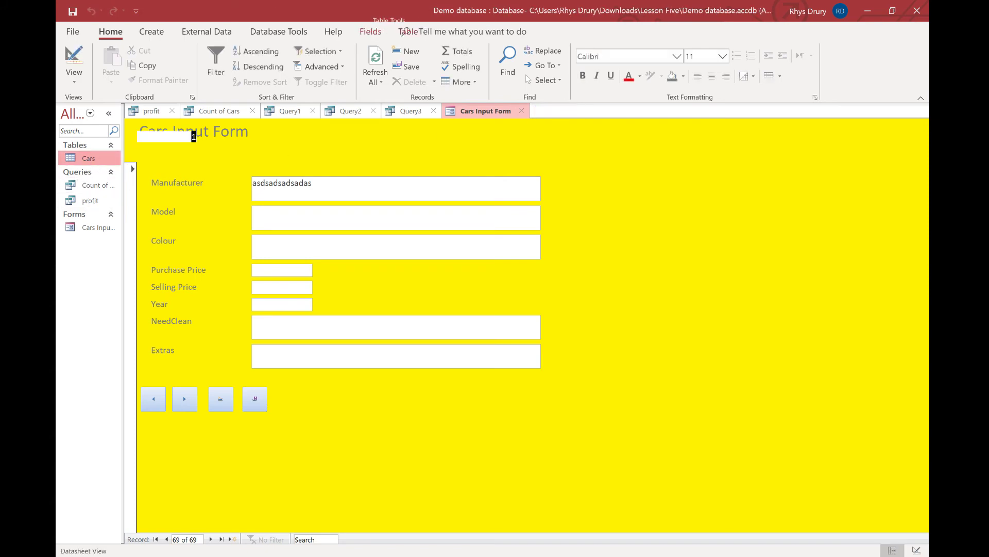
scroll(375, 287, down, 20)
scroll(235, 301, up, 5)
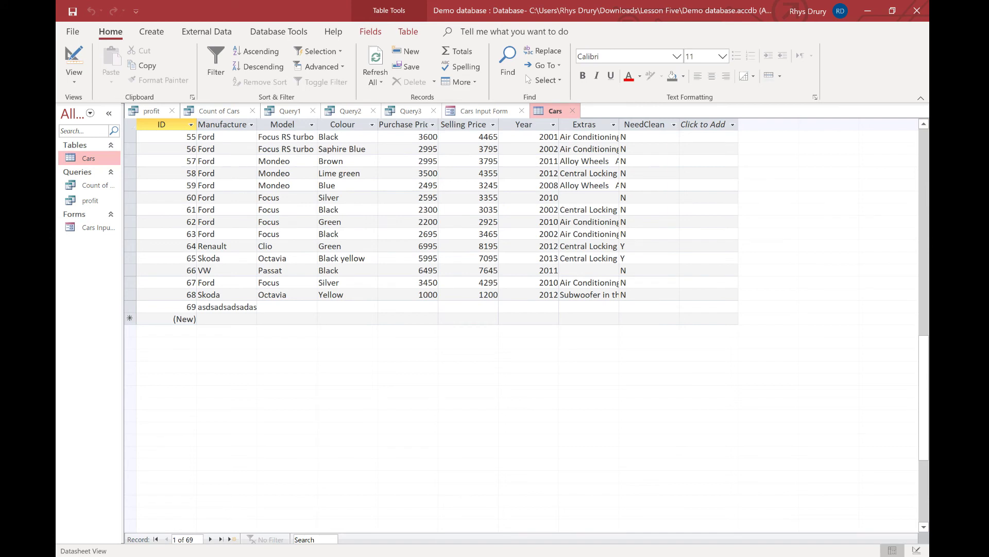
click(480, 114)
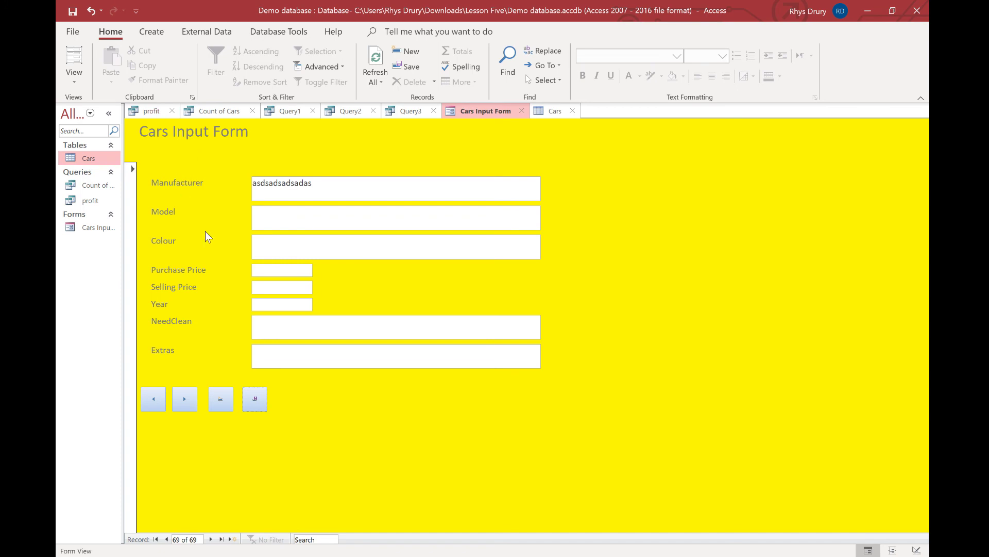
Switch the Cars Input Form into Design View
click(82, 66)
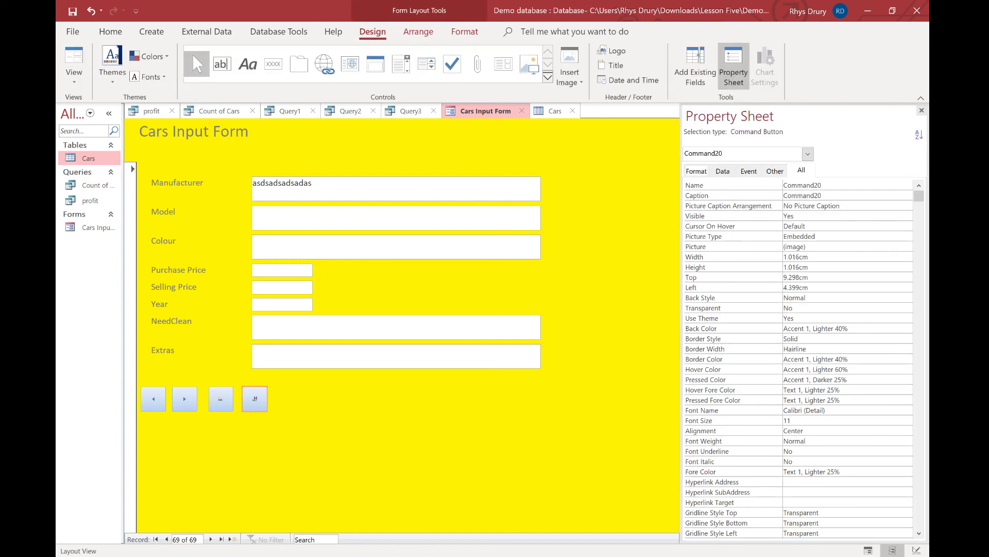
click(74, 75)
click(118, 170)
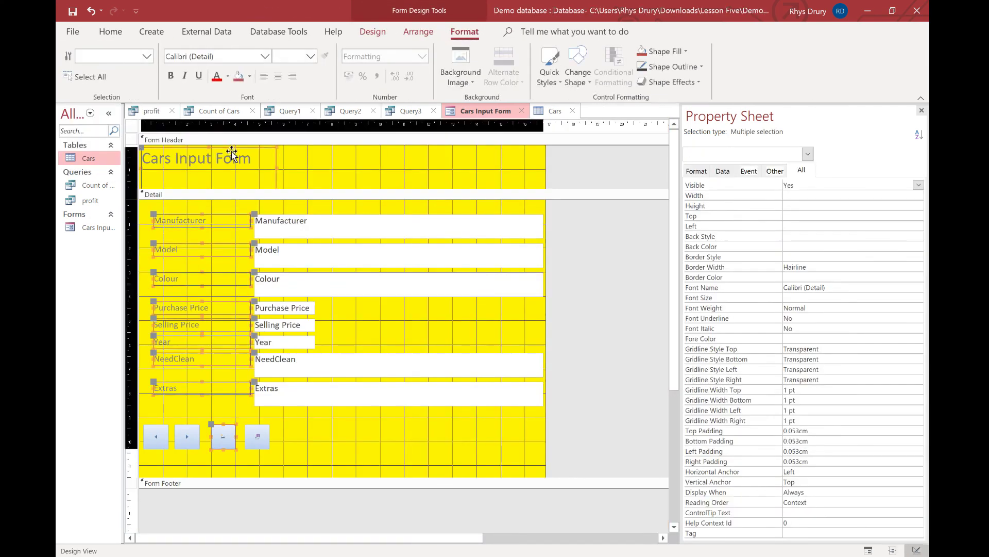
Set the form's title label font to Arial Black at 11 pt
click(196, 159)
drag(143, 158, 252, 158)
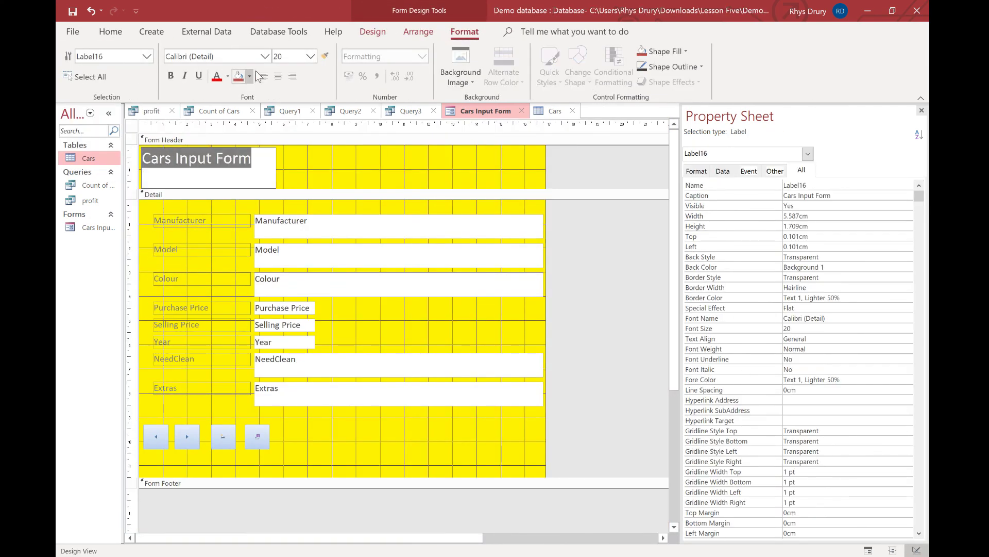
click(265, 56)
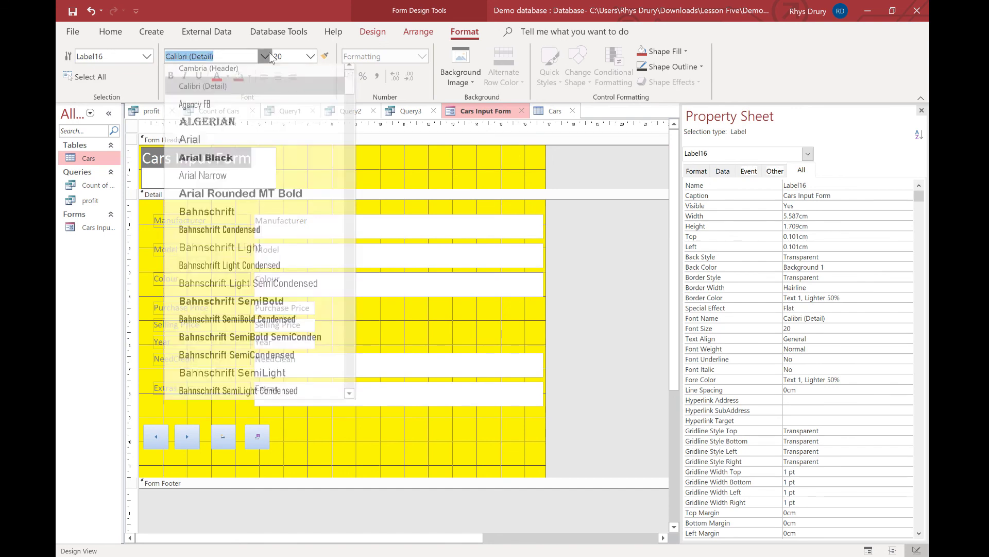
click(229, 165)
click(311, 57)
click(292, 105)
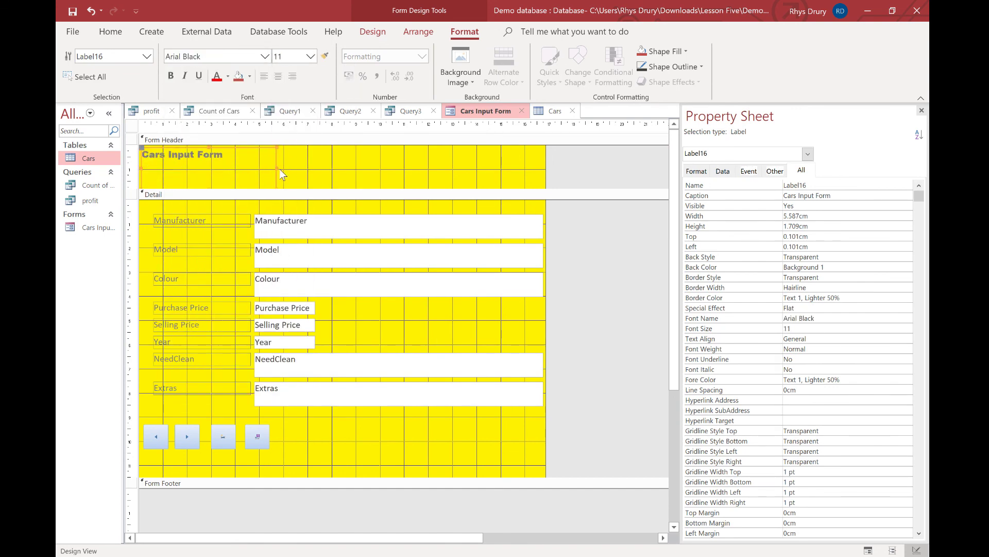
Select the Form Header, look at the Insert Image options, then dismiss them
click(420, 172)
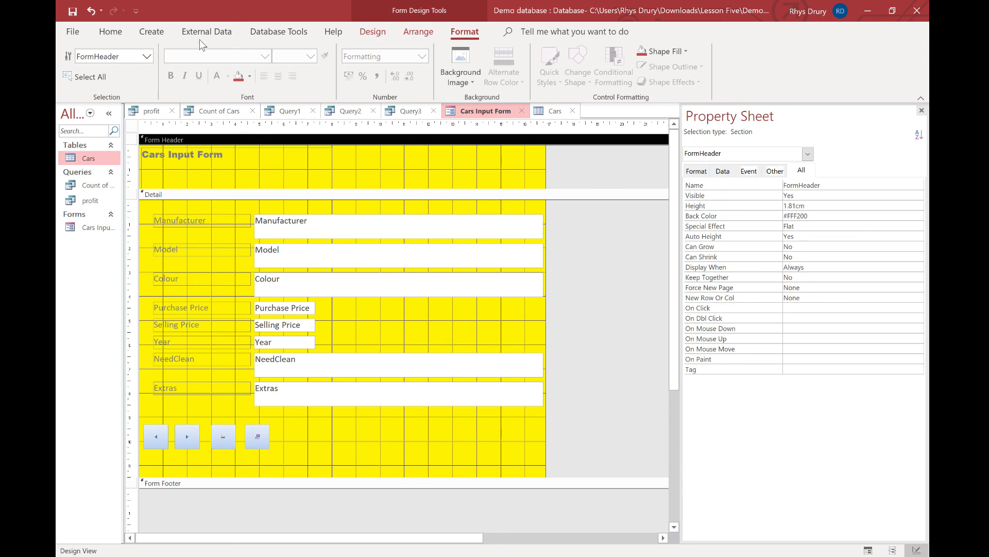
click(417, 32)
click(372, 32)
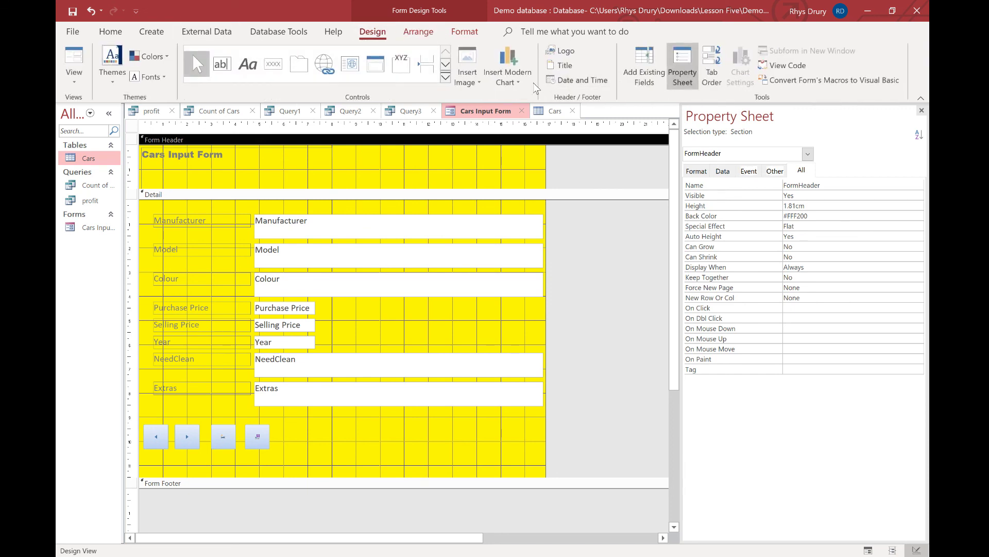
click(470, 79)
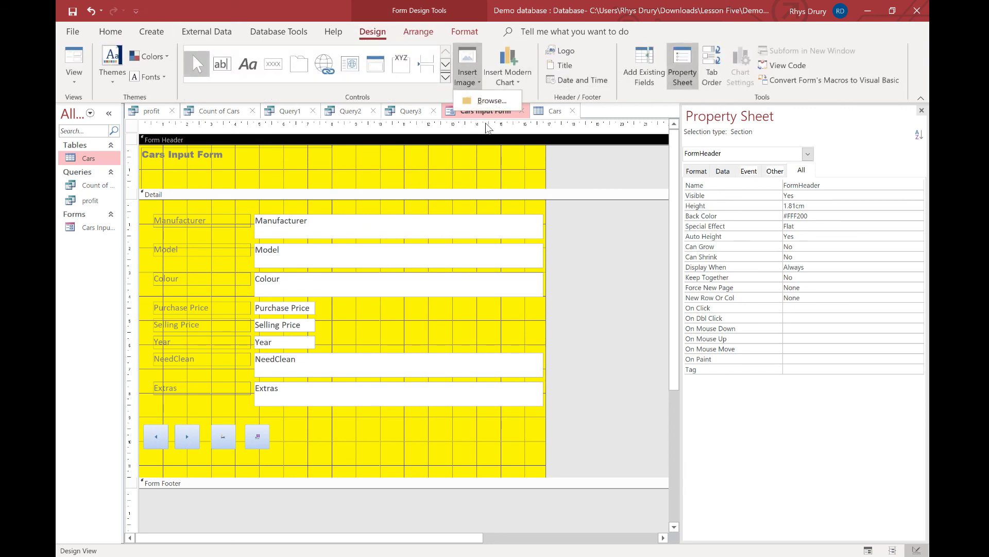
click(596, 168)
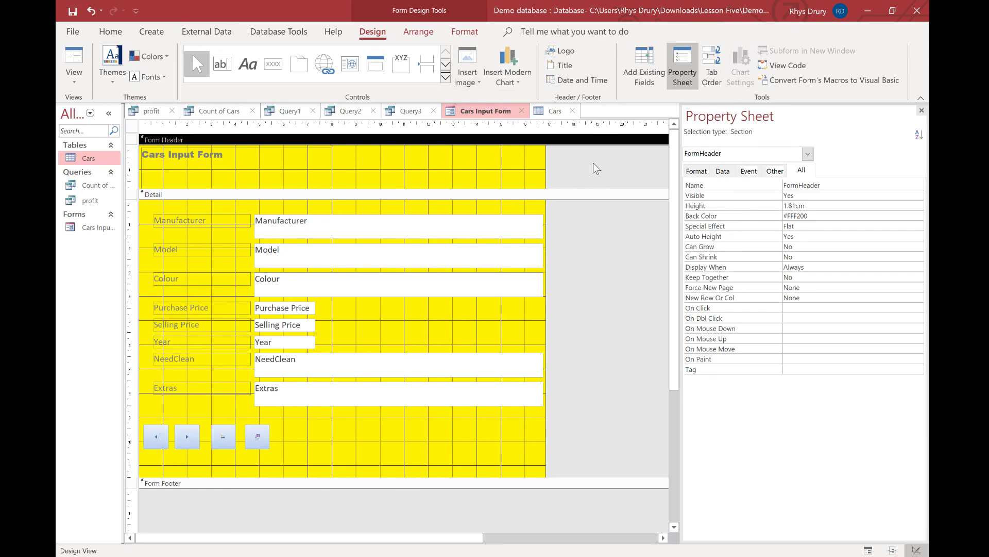